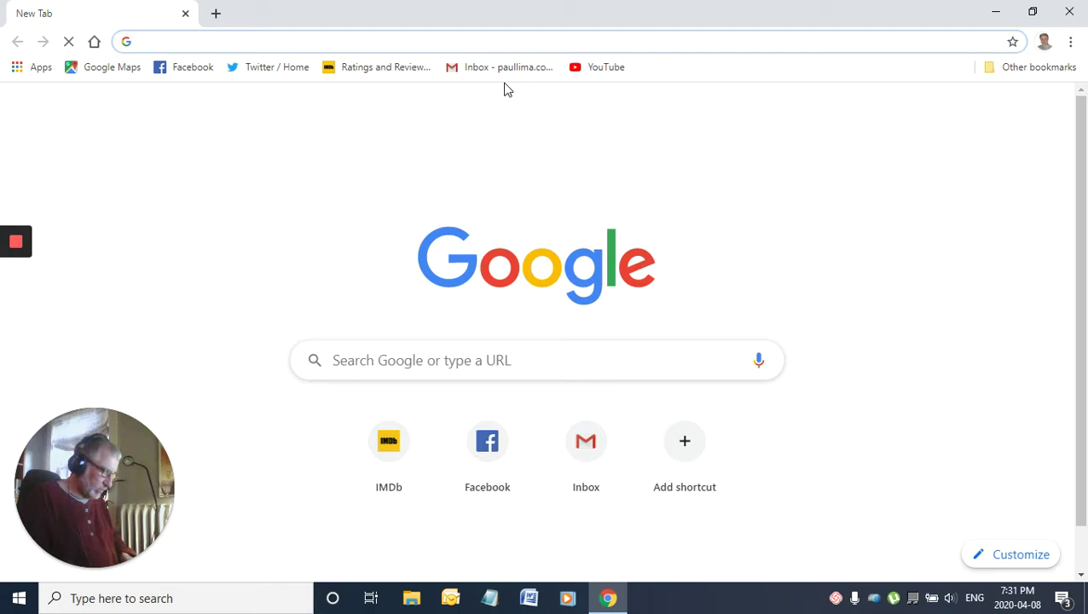
Go to loom.com in Chrome to reach the Loom My Videos page
{"action": "type", "text": "loom"}
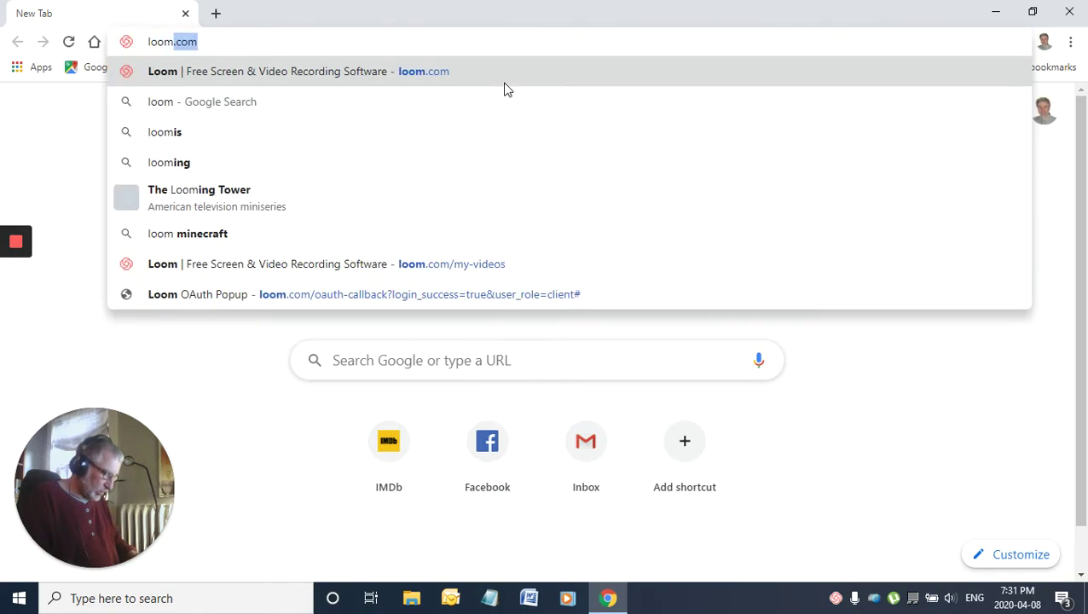
{"action": "type", "text": ".com"}
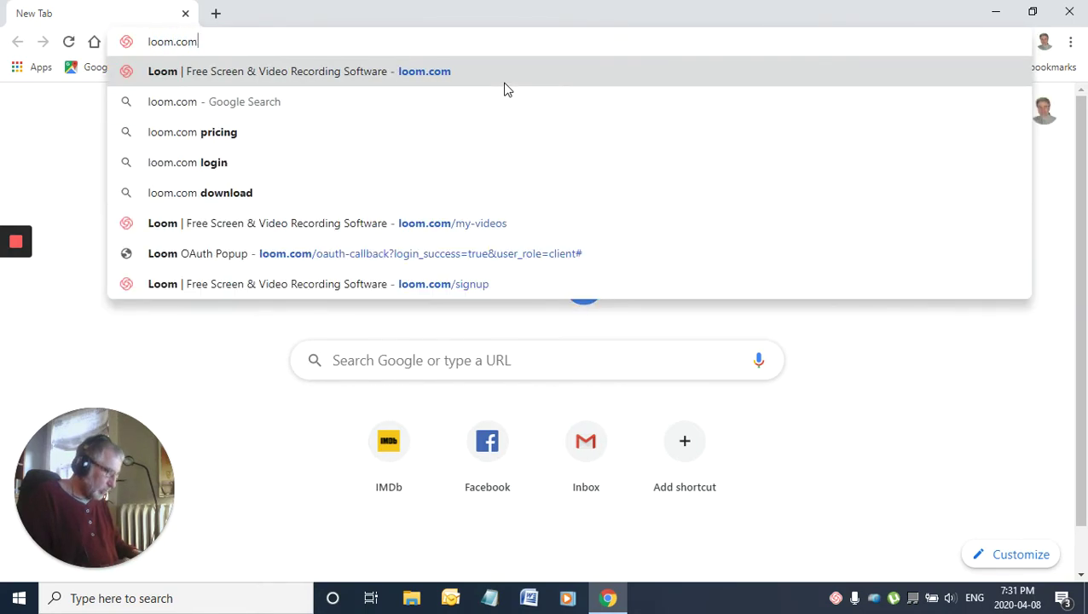
{"action": "key", "text": "Return"}
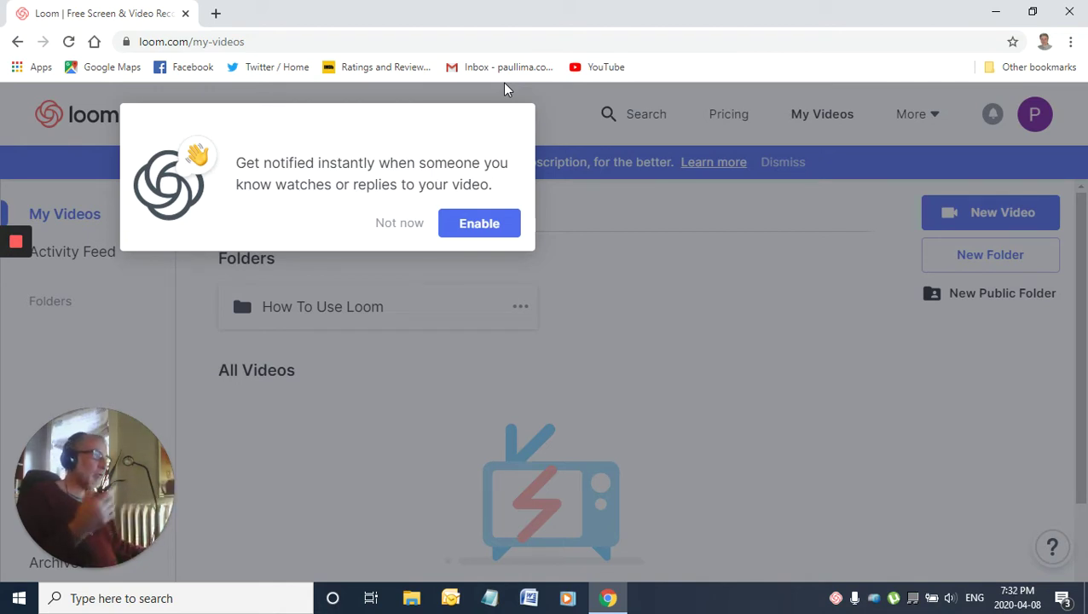
Dismiss the notification permission prompt on the My Videos page
{"action": "left_click", "coordinate": [395, 225]}
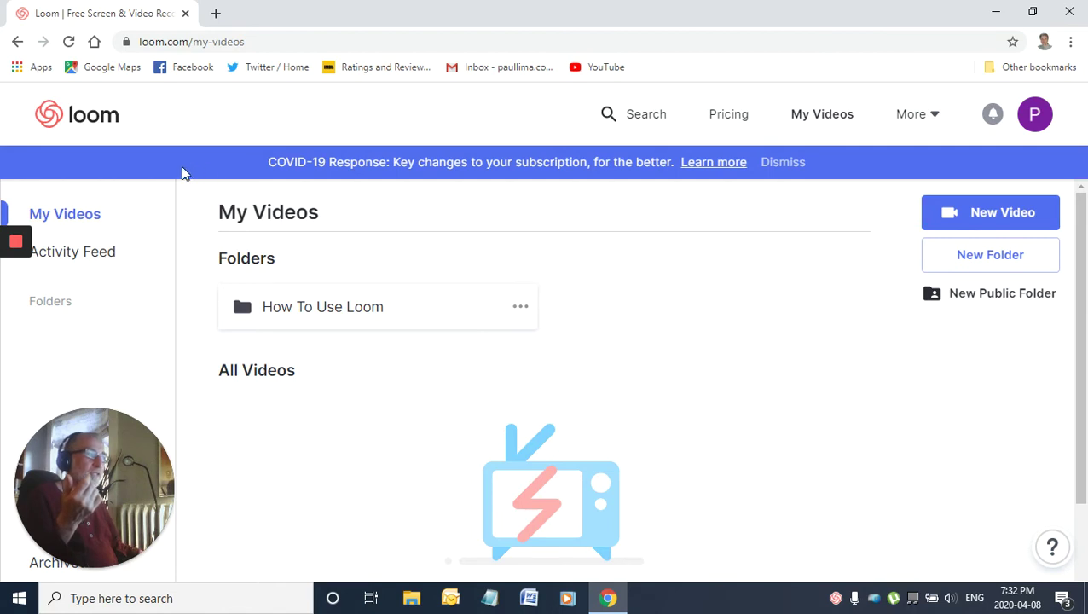
{"action": "mouse_move", "coordinate": [20, 242]}
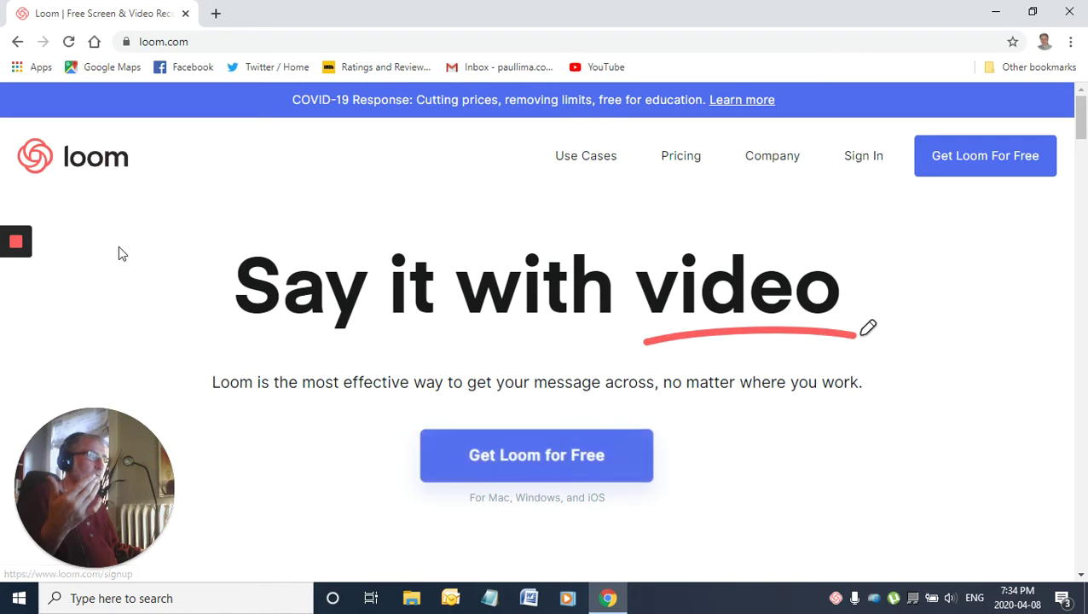
Expand the pause, delete and draw tools beside the red Loom record button
{"action": "mouse_move", "coordinate": [23, 247]}
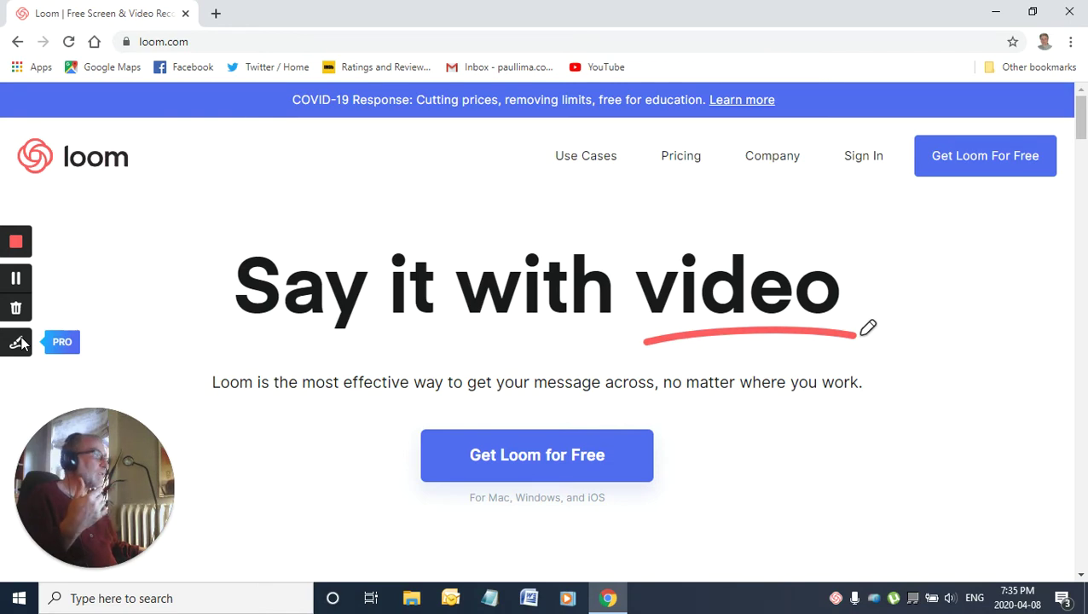
Open Loom pricing and scroll to the Basic, Pro ($4), Team and Company plan cards
{"action": "left_click", "coordinate": [695, 164]}
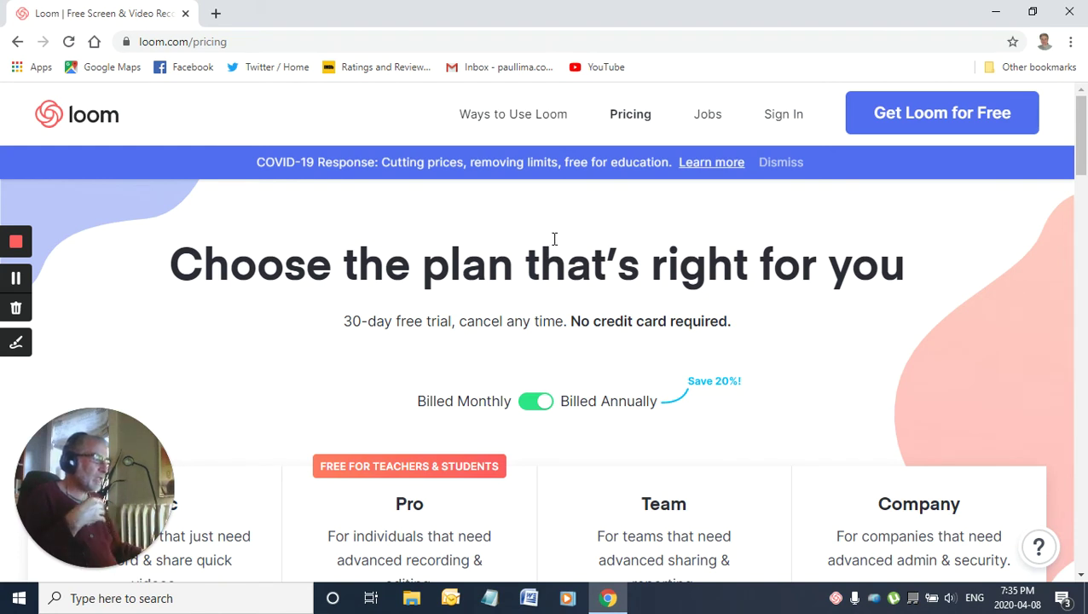
{"action": "scroll", "coordinate": [555, 240], "scroll_direction": "down", "scroll_amount": 2}
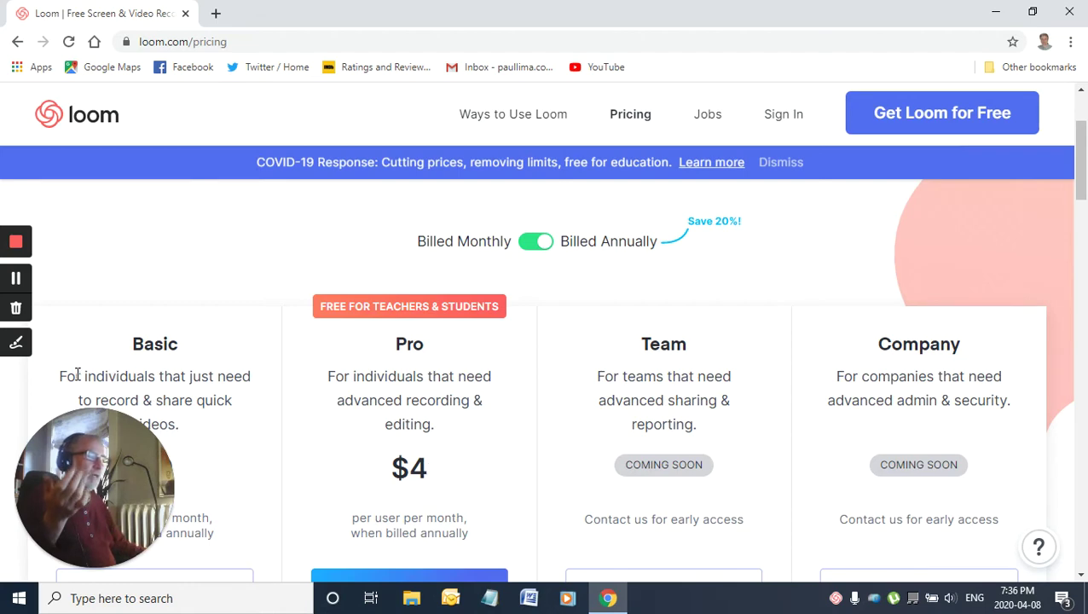
{"action": "mouse_move", "coordinate": [93, 485]}
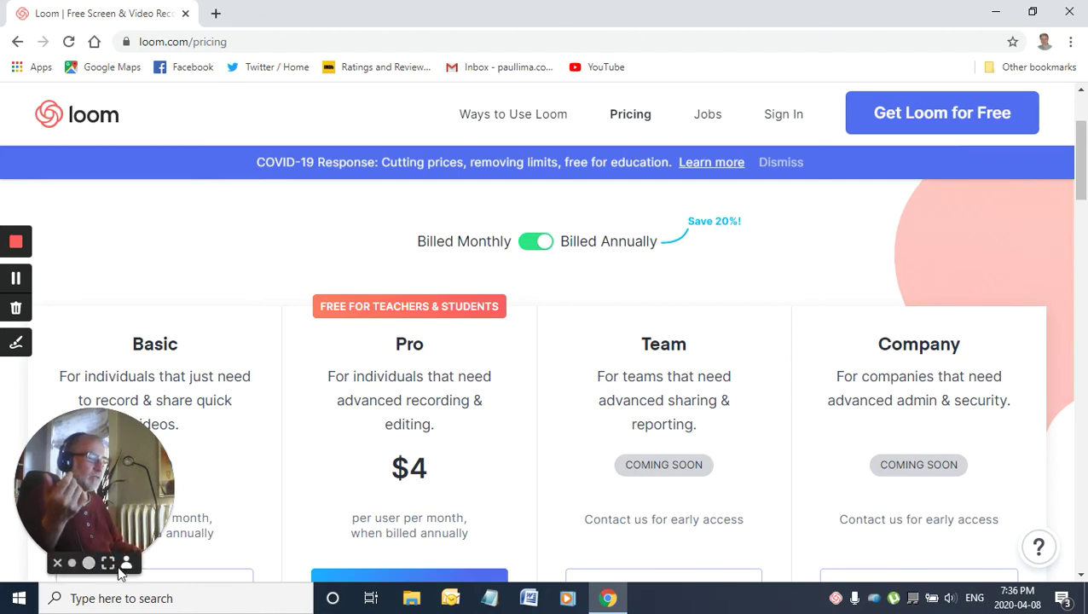
{"action": "left_click", "coordinate": [107, 564]}
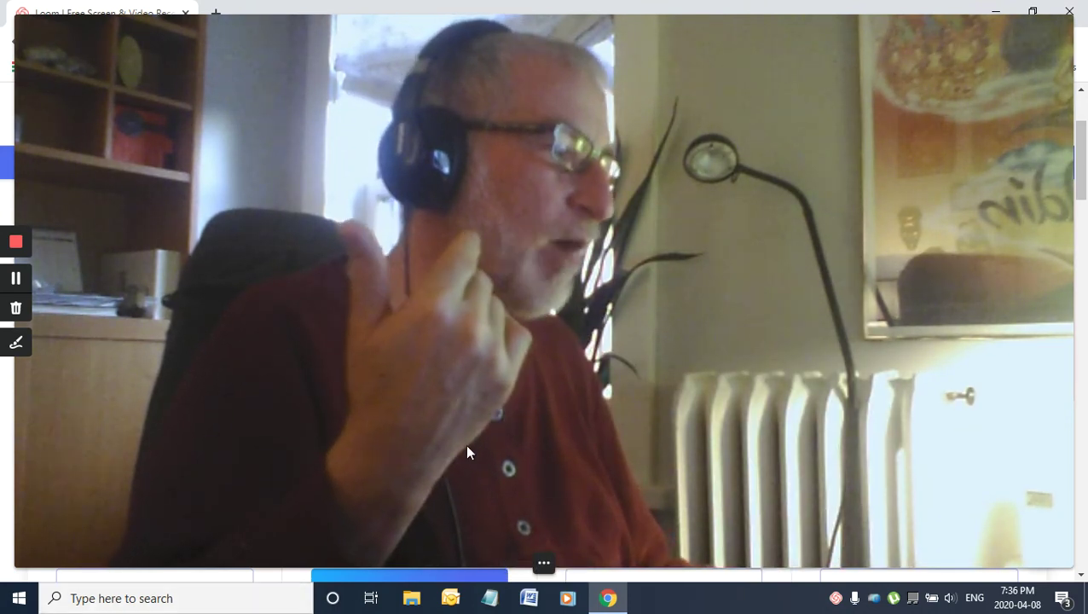
{"action": "mouse_move", "coordinate": [522, 561]}
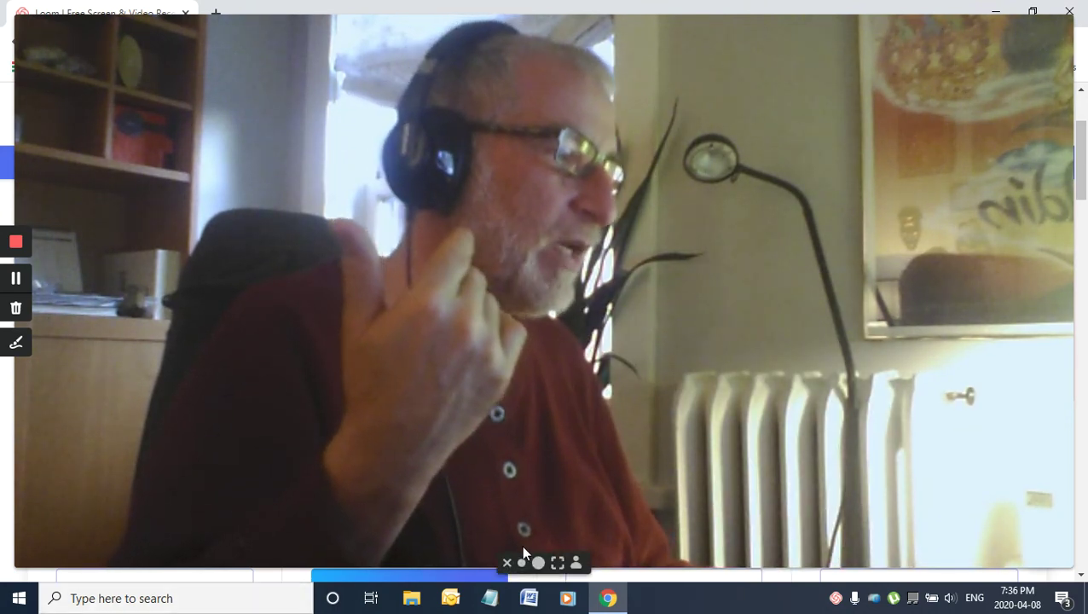
{"action": "left_click", "coordinate": [577, 564]}
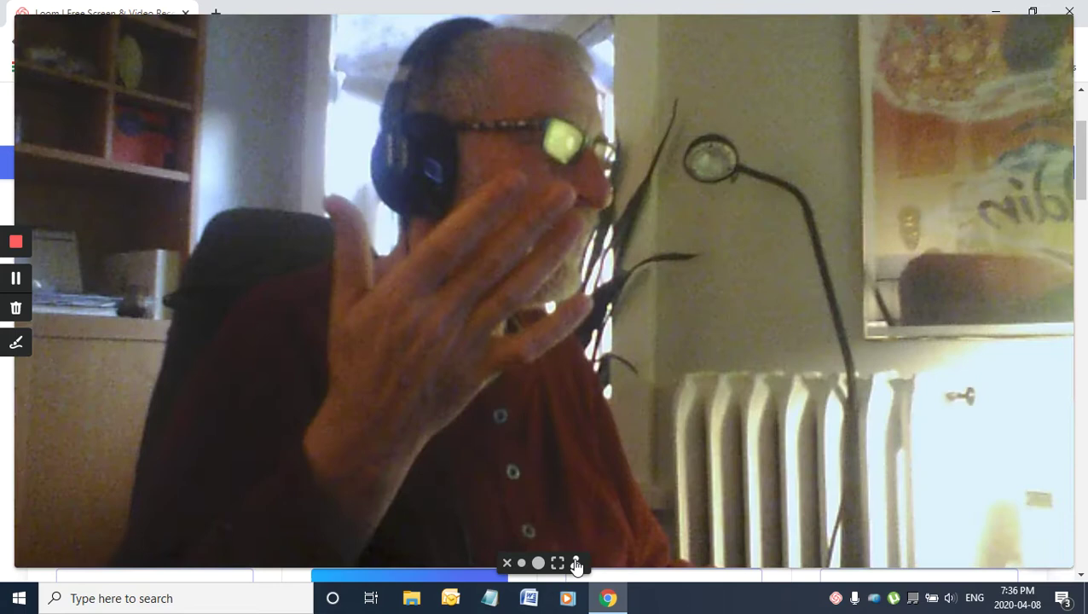
{"action": "left_click", "coordinate": [521, 562]}
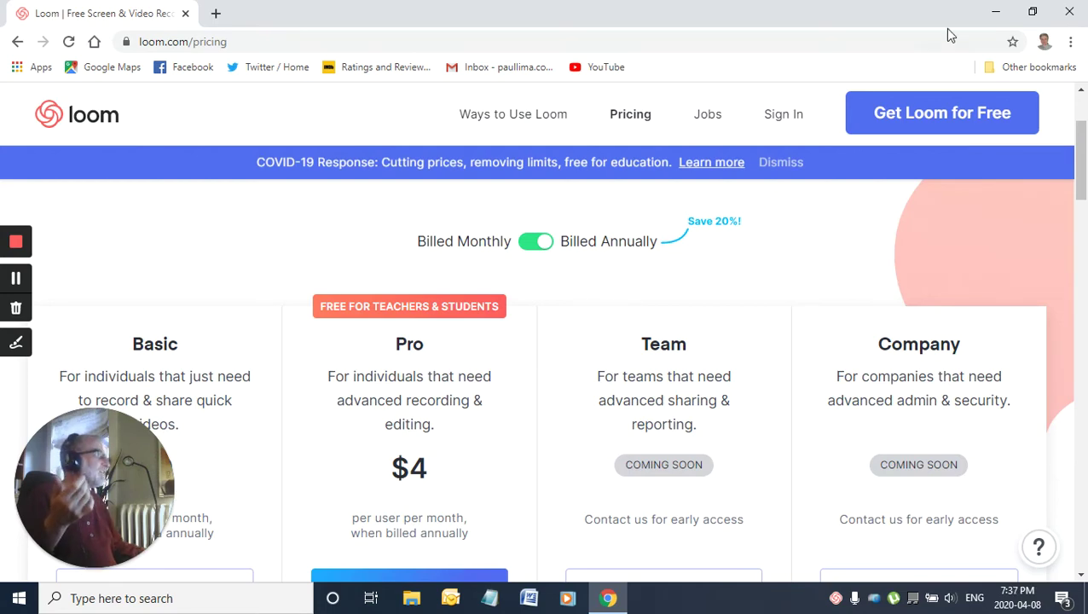
Minimize Chrome and start PowerPoint with a blank Presentation1
{"action": "left_click", "coordinate": [999, 13]}
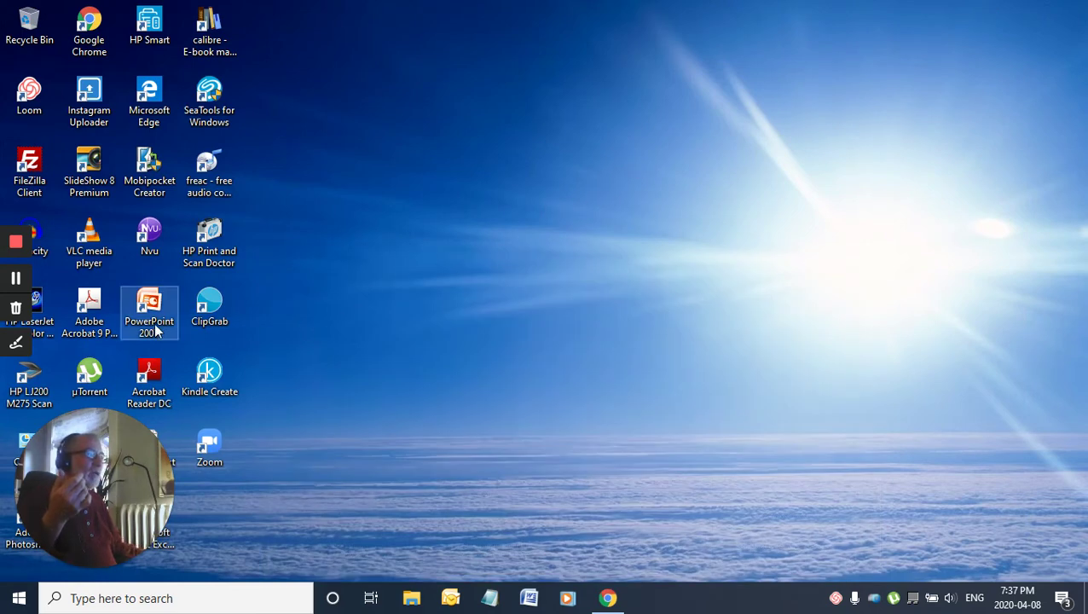
{"action": "double_click", "coordinate": [156, 330]}
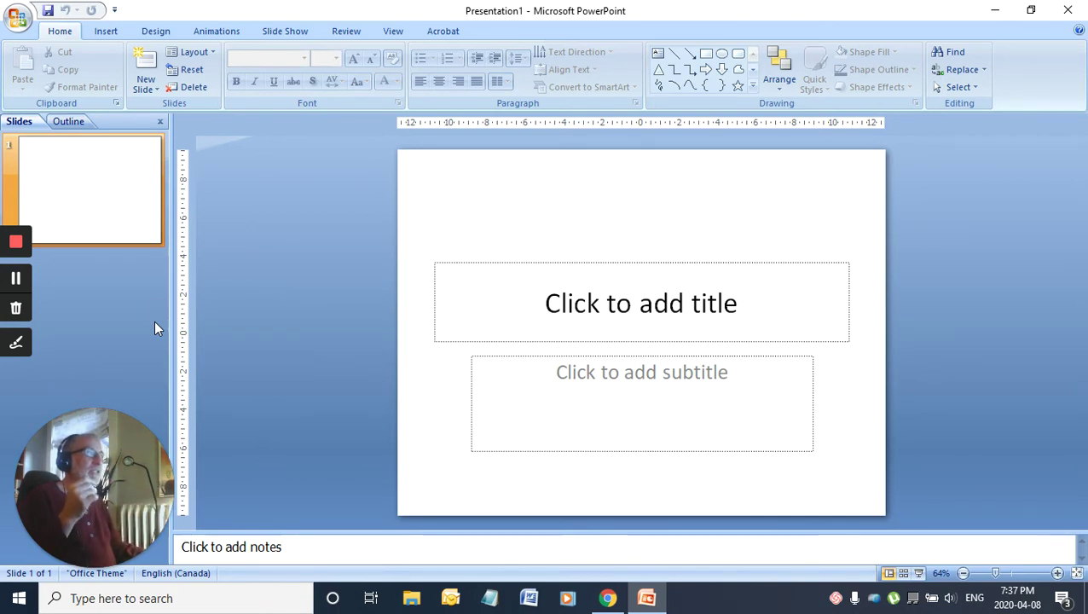
Open CHUNKING.pptx from the Office Button's recent documents list
{"action": "left_click", "coordinate": [18, 17]}
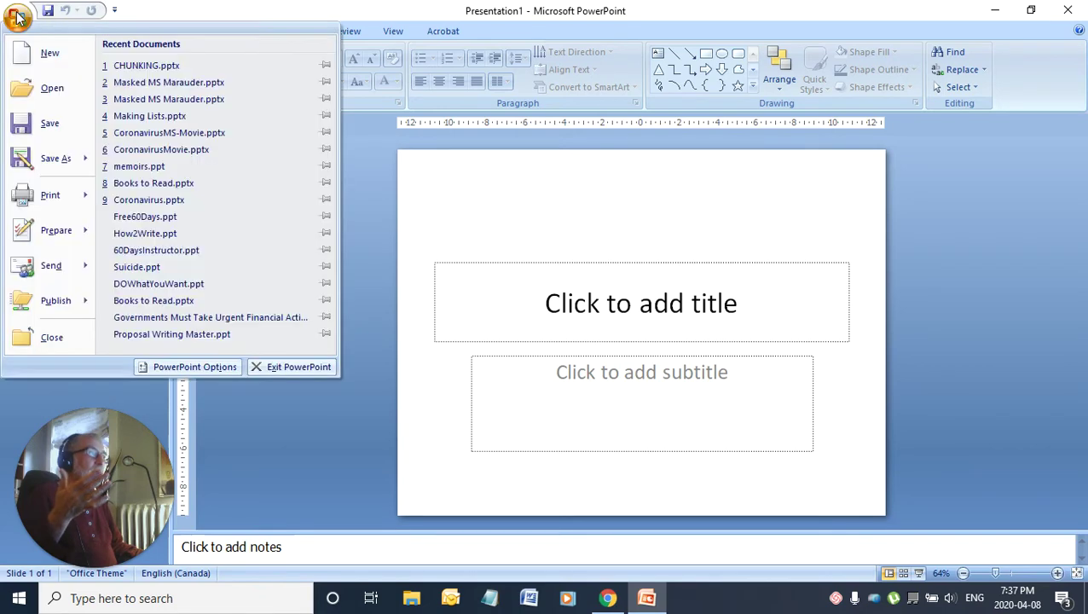
{"action": "left_click", "coordinate": [137, 66]}
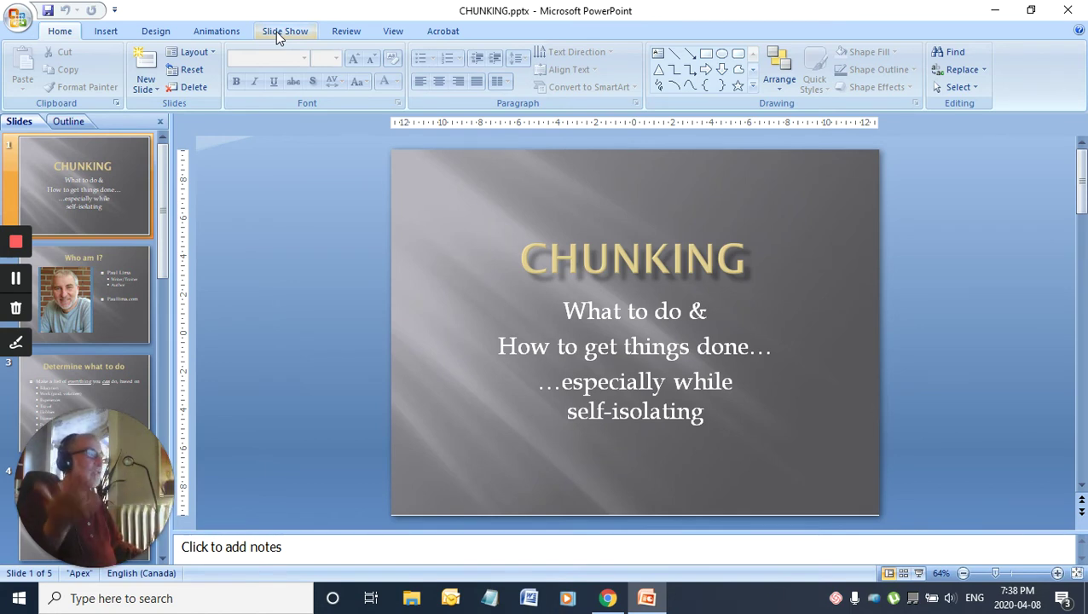
Switch the ribbon to Slide Show for the CHUNKING presentation
{"action": "left_click", "coordinate": [276, 32]}
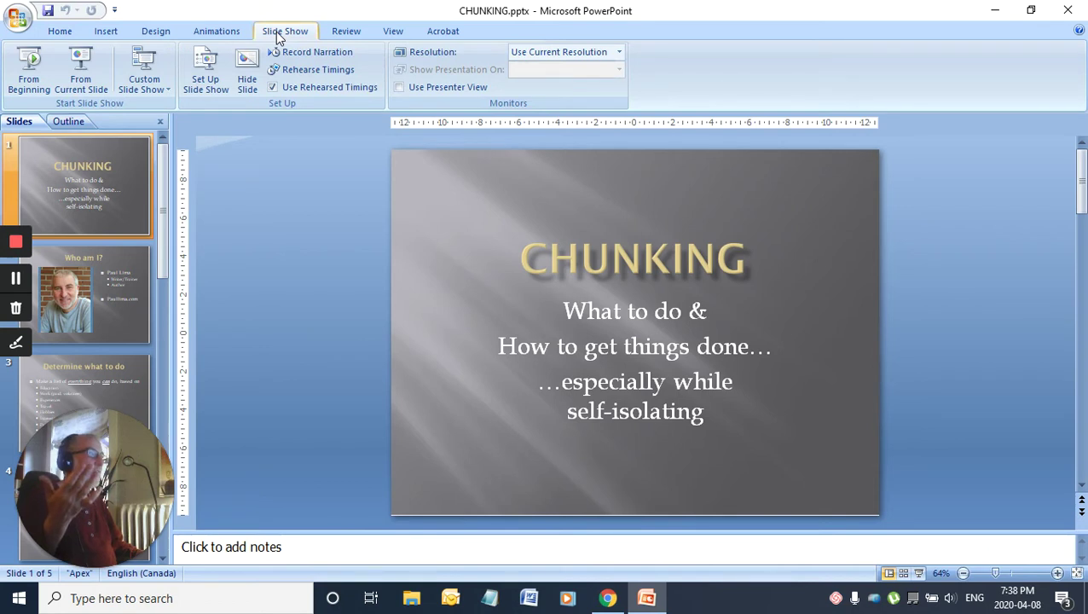
Start the CHUNKING slide show from the beginning
{"action": "left_click", "coordinate": [29, 80]}
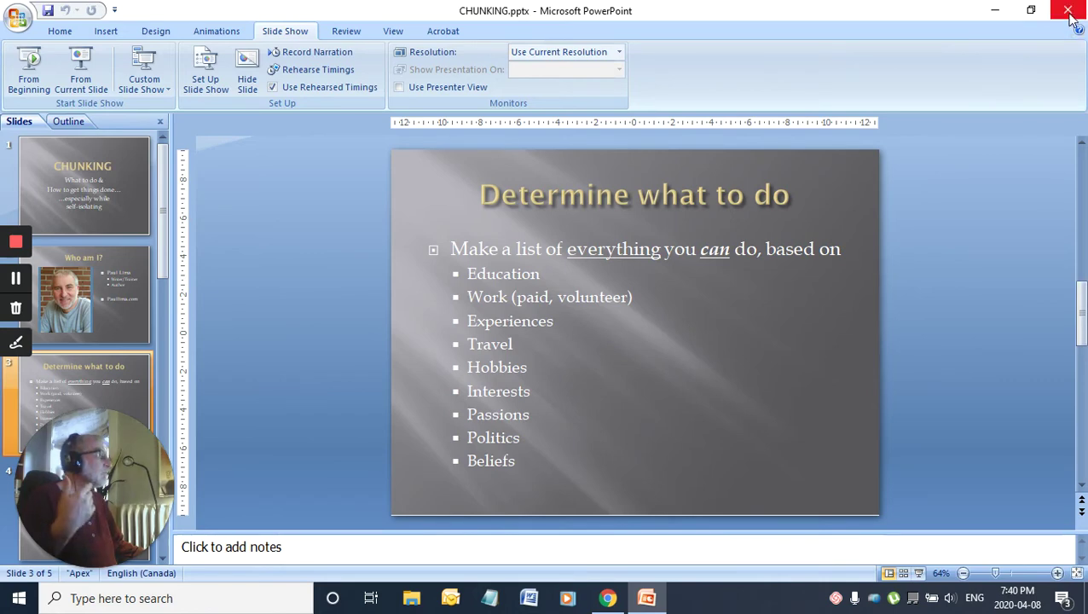
Close PowerPoint, open Word, type 'fhfhfhfhdsiyf9 hfhfdashfi', then close Document1 to get the save prompt
{"action": "left_click", "coordinate": [1068, 12]}
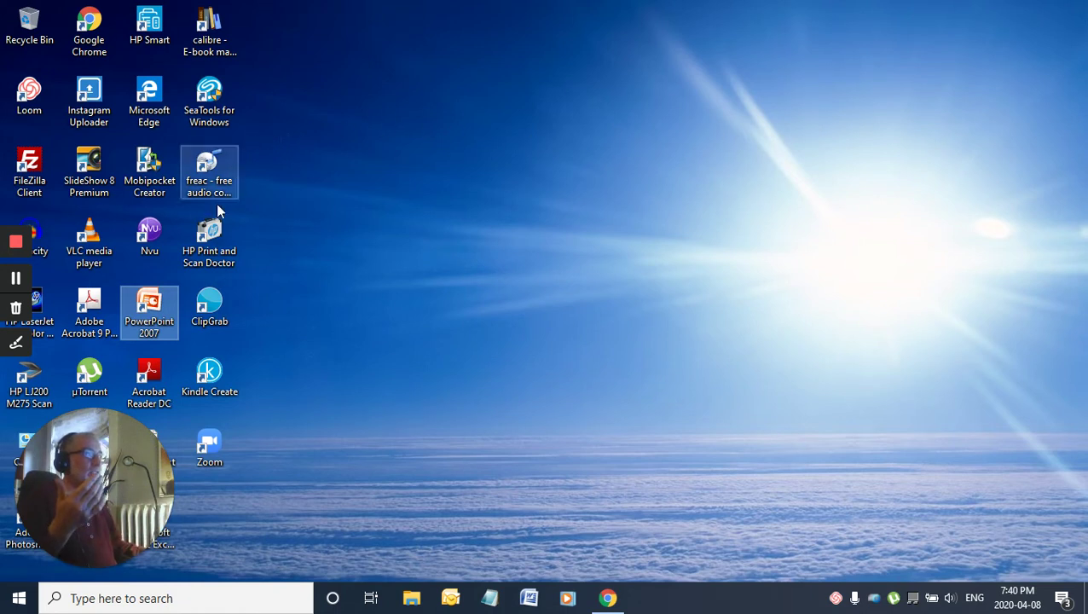
{"action": "left_click", "coordinate": [529, 600]}
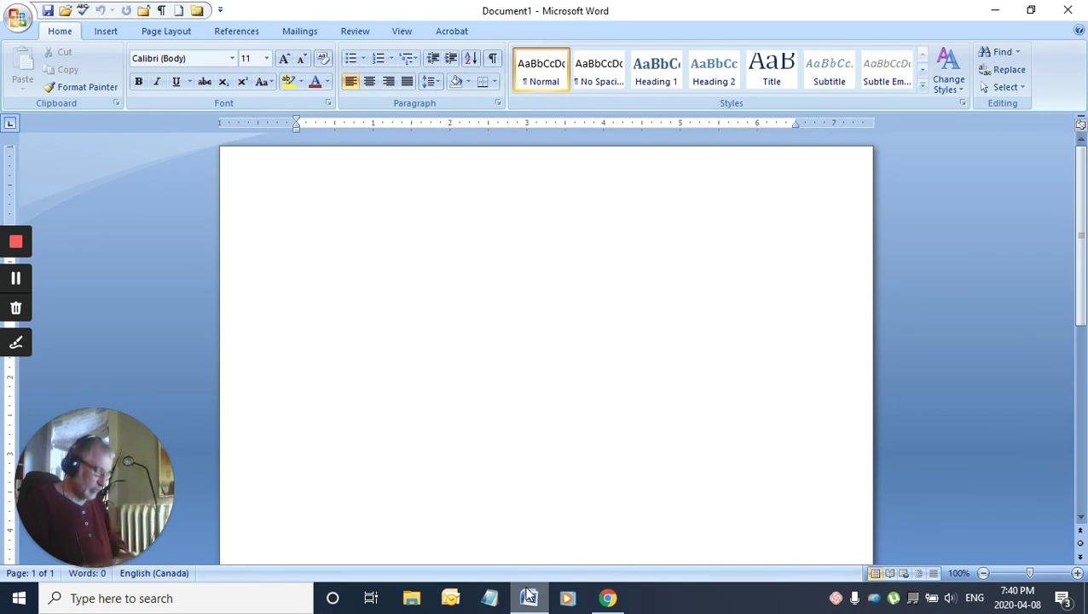
{"action": "type", "text": "f"}
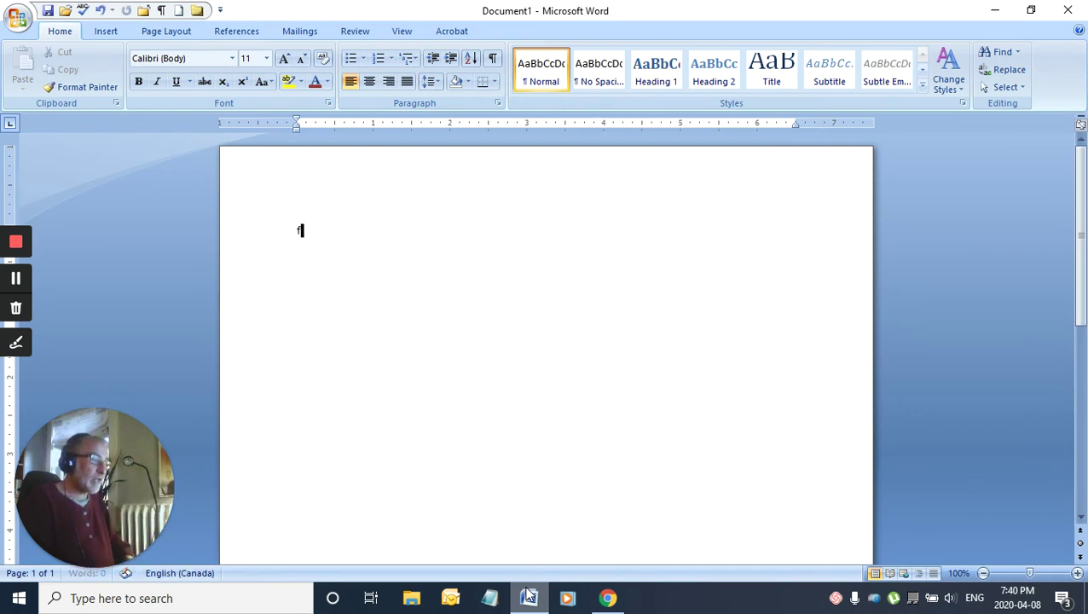
{"action": "type", "text": "hfhfhfhdsiyf9"}
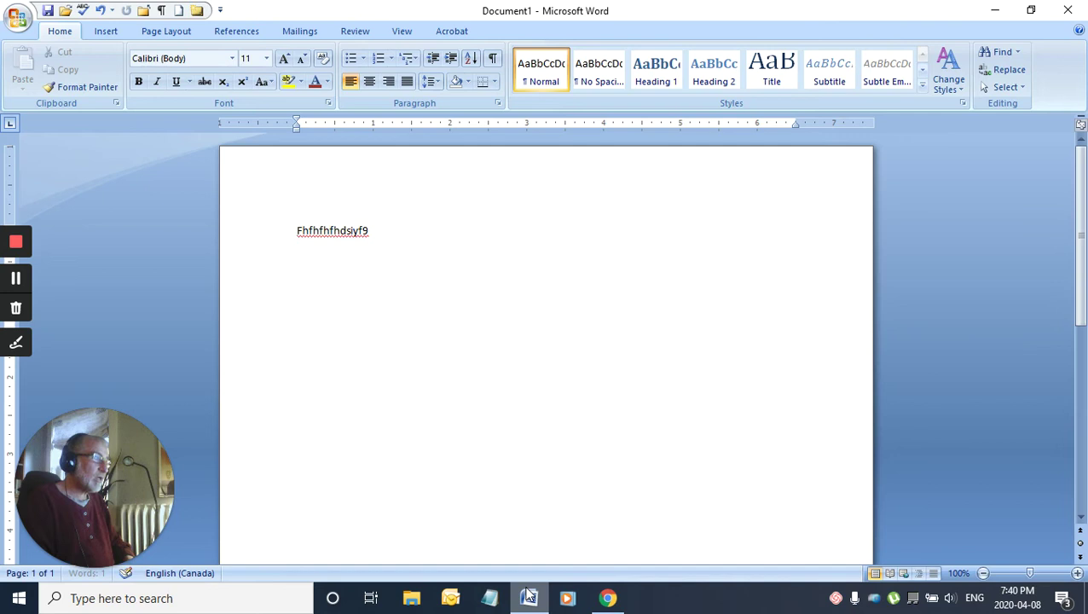
{"action": "type", "text": " hfhfdashfi"}
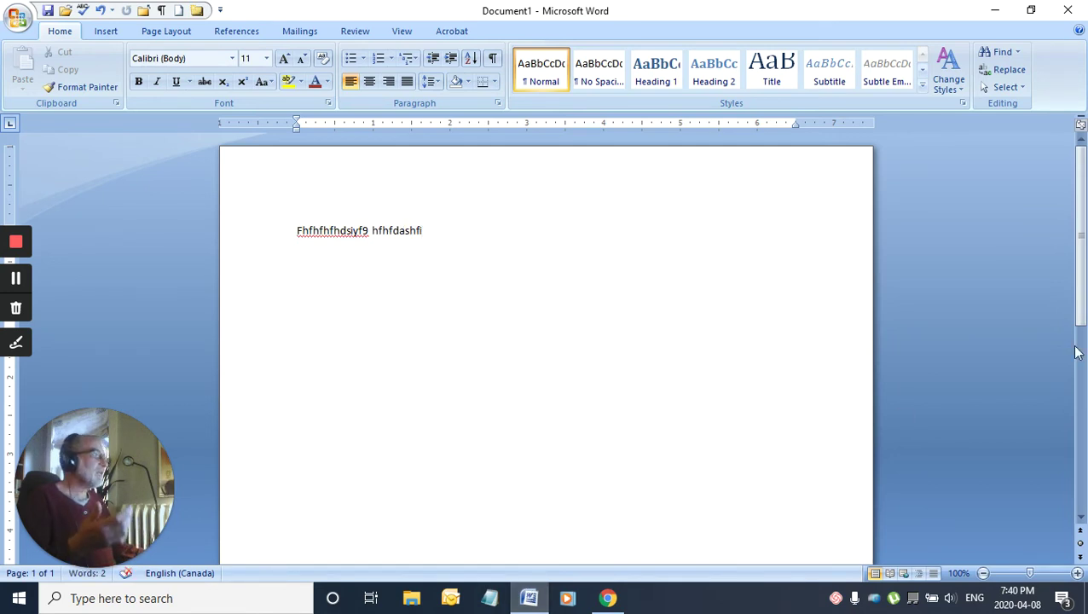
{"action": "left_click", "coordinate": [1067, 10]}
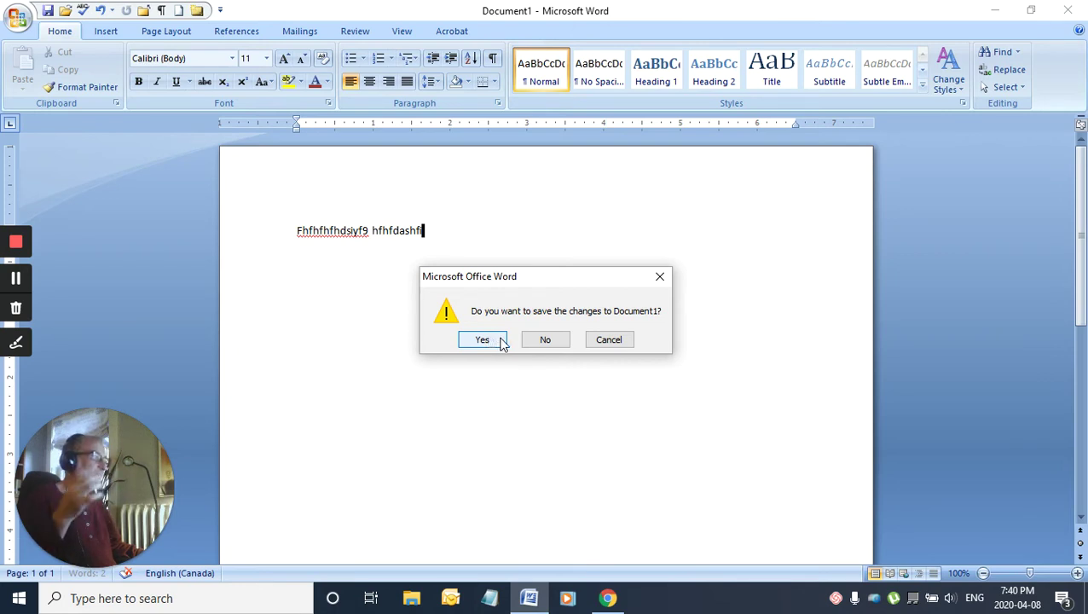
Discard the Word test document unsaved and open File Explorer at Quick access
{"action": "left_click", "coordinate": [547, 339]}
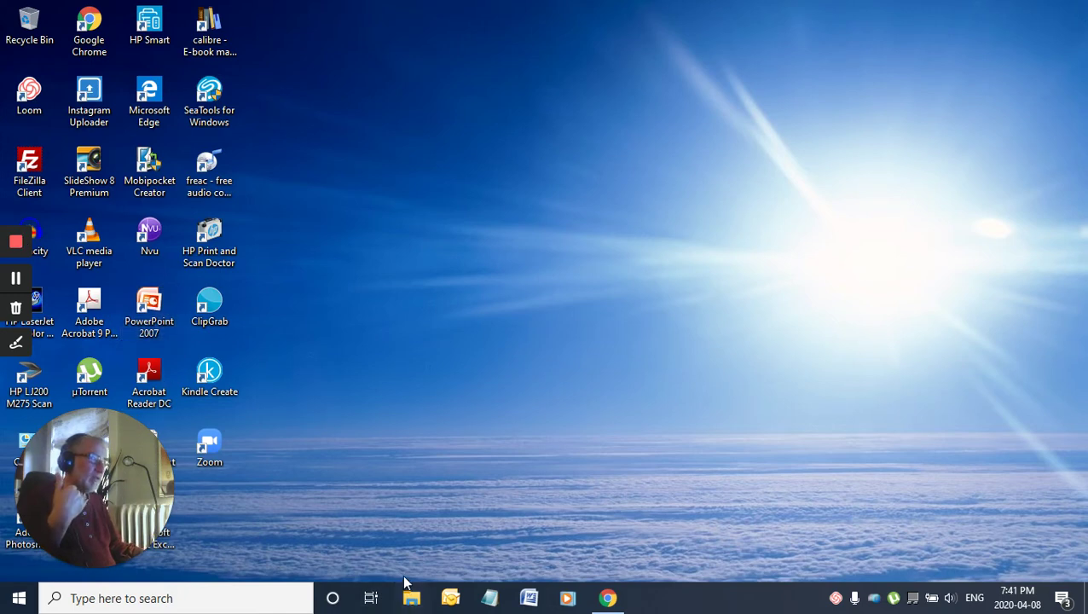
{"action": "left_click", "coordinate": [409, 590]}
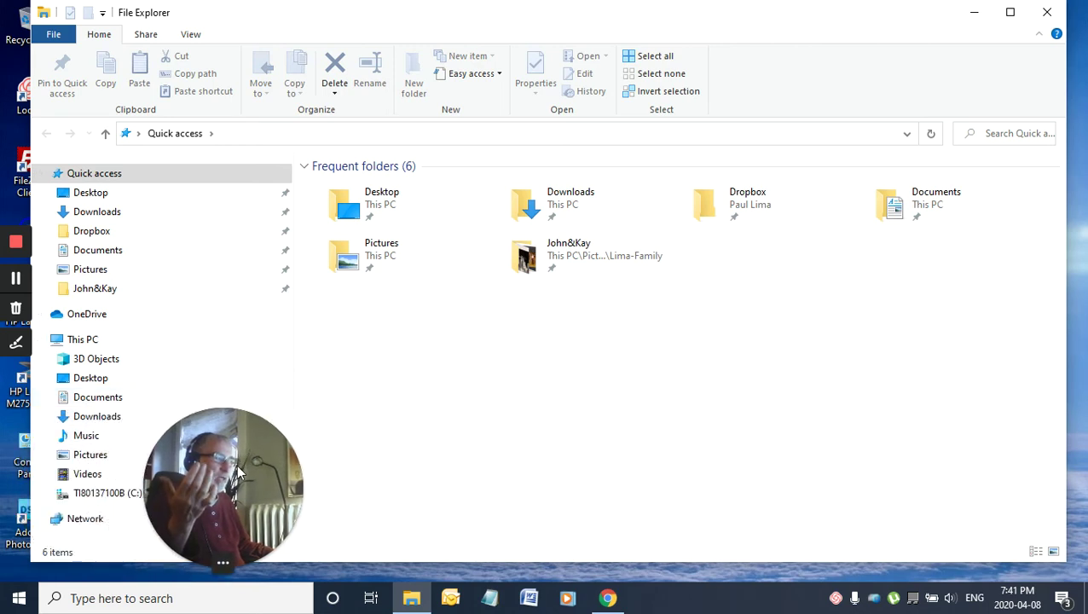
Go from Downloads to Documents > z-Training > Podcasts-Vlogs to list its 12 items
{"action": "left_click", "coordinate": [115, 419]}
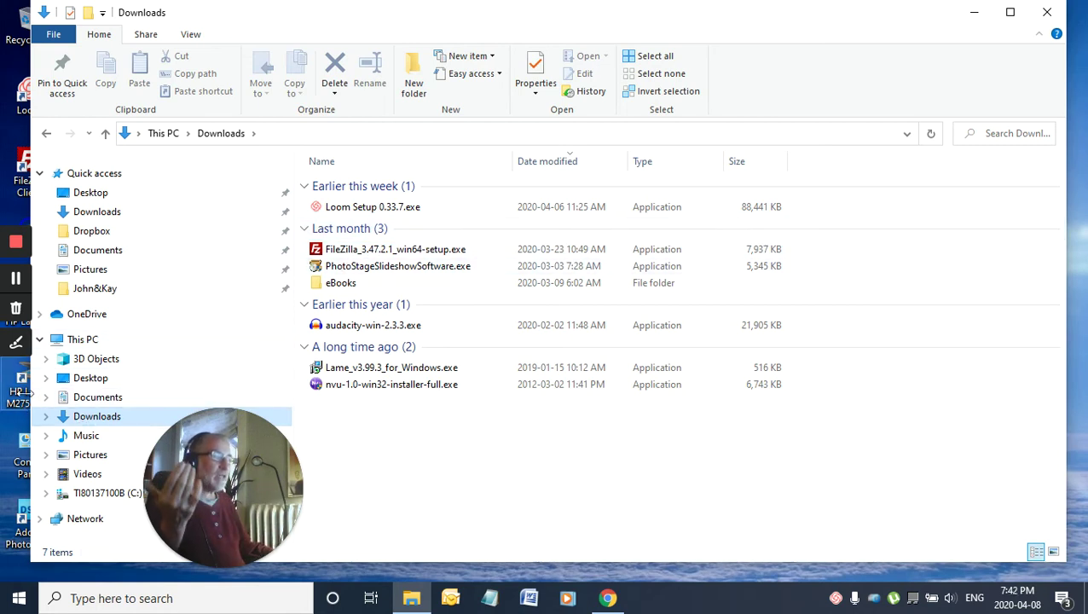
{"action": "left_click", "coordinate": [46, 398]}
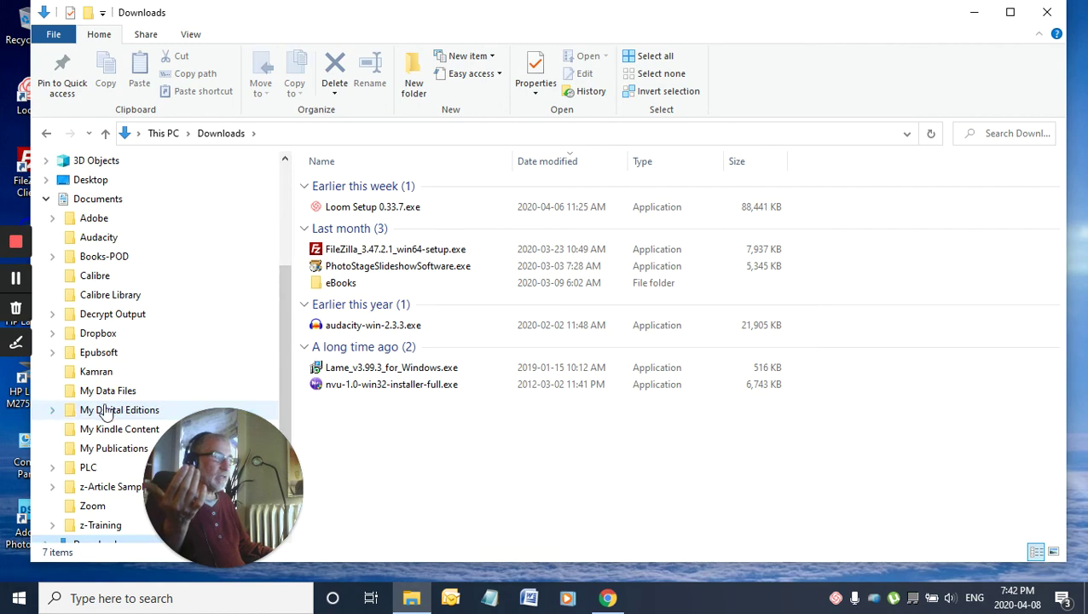
{"action": "scroll", "coordinate": [104, 409], "scroll_direction": "down", "scroll_amount": 1}
{"action": "scroll", "coordinate": [106, 412], "scroll_direction": "down", "scroll_amount": 1}
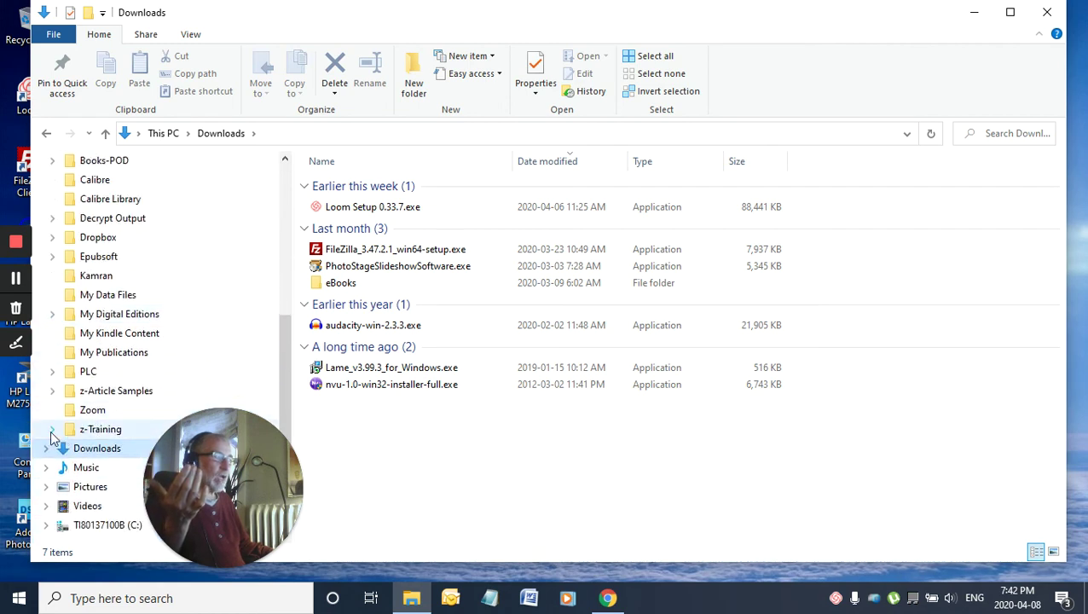
{"action": "left_click", "coordinate": [52, 429]}
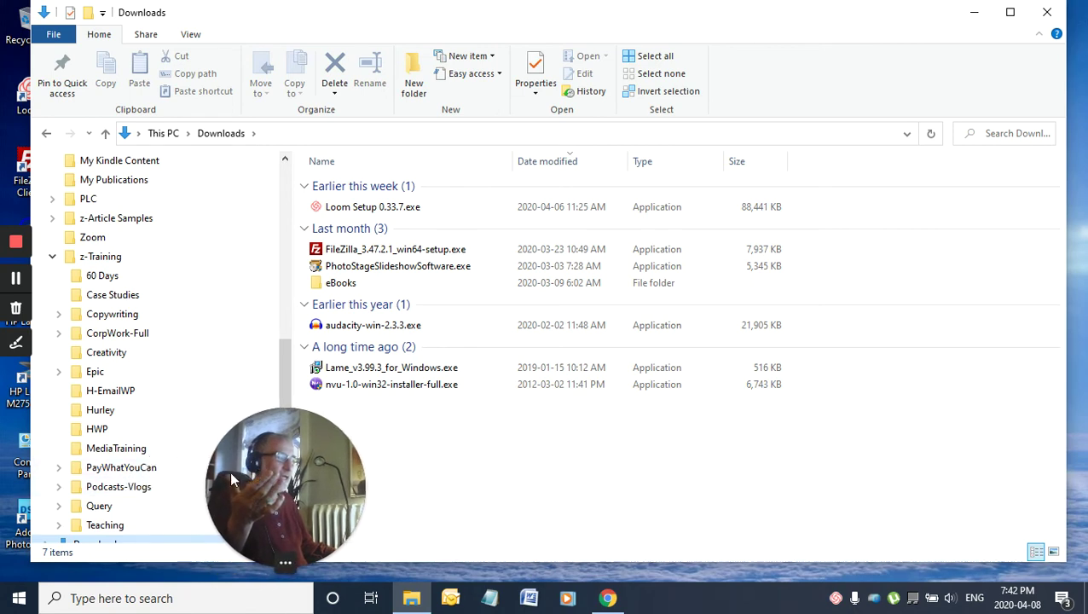
{"action": "left_click", "coordinate": [135, 493]}
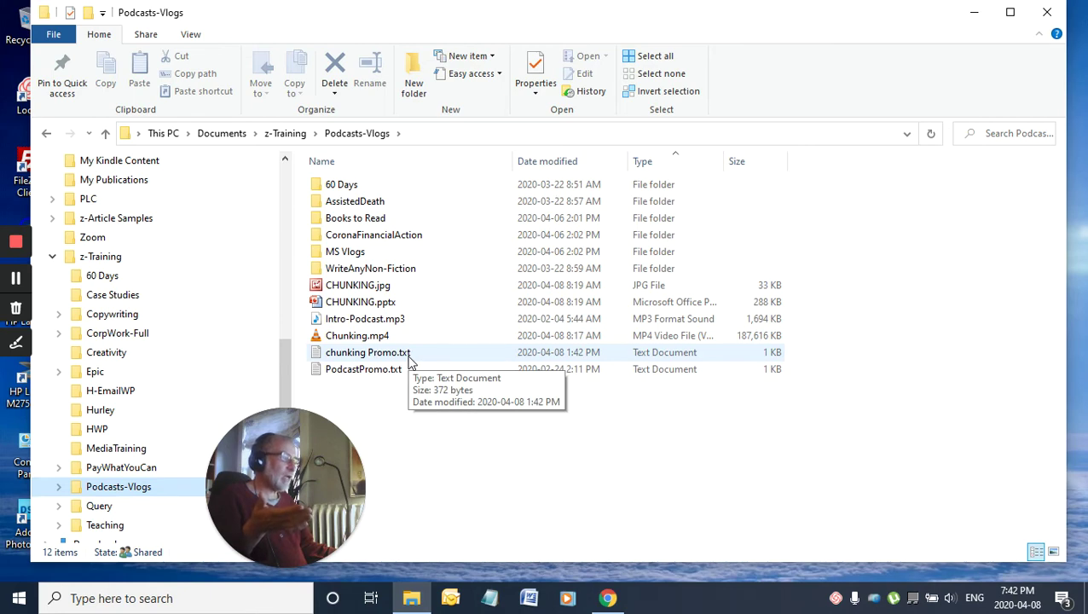
{"action": "double_click", "coordinate": [408, 357]}
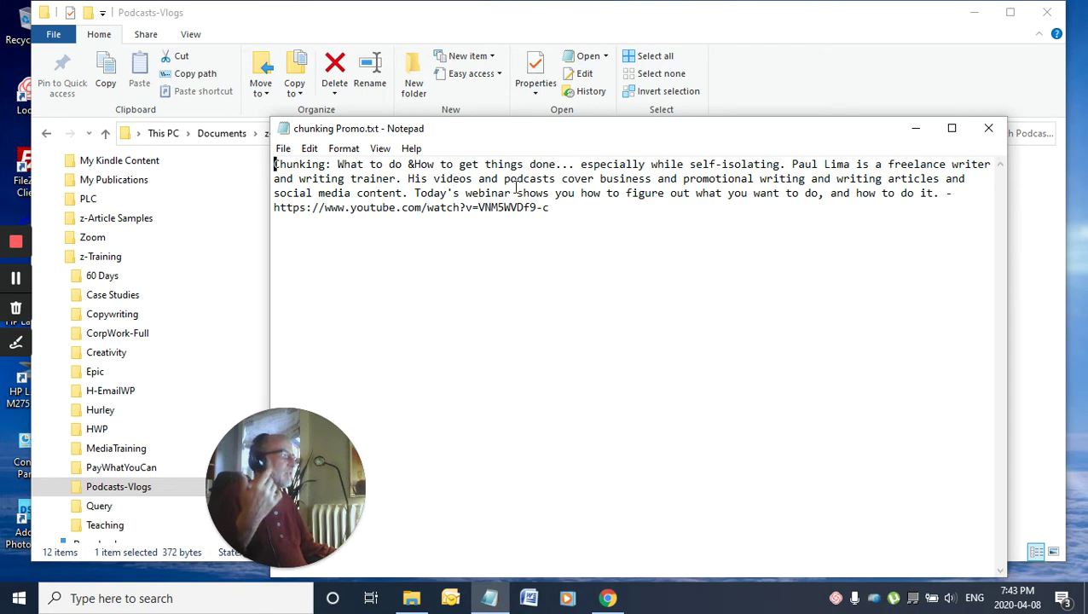
{"action": "left_click", "coordinate": [985, 128]}
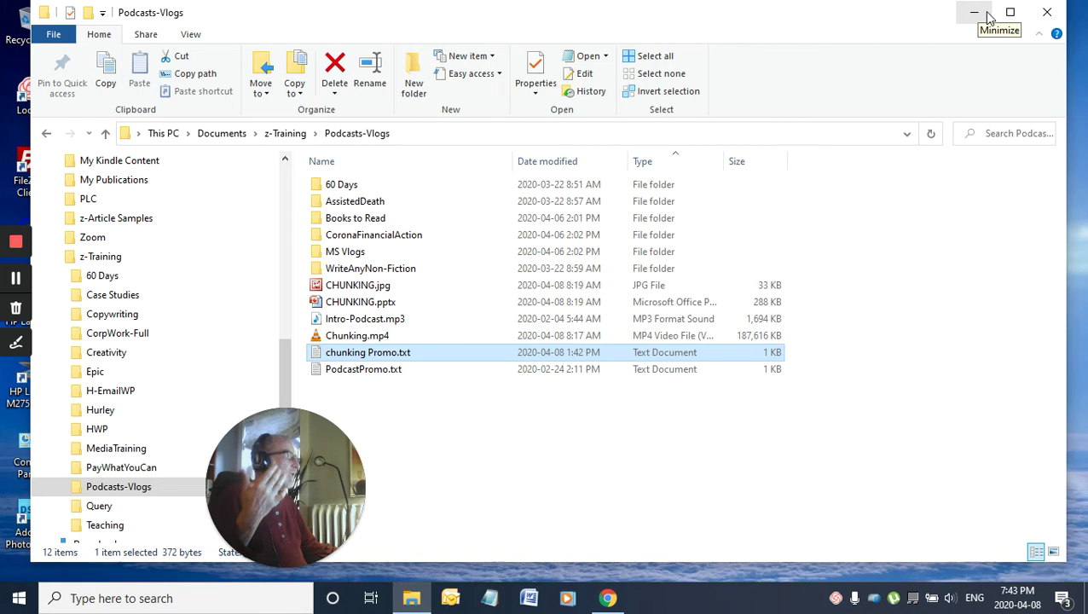
Close File Explorer, return to Chrome's Loom pricing page, and show the personal bookmarks folder
{"action": "left_click", "coordinate": [1045, 16]}
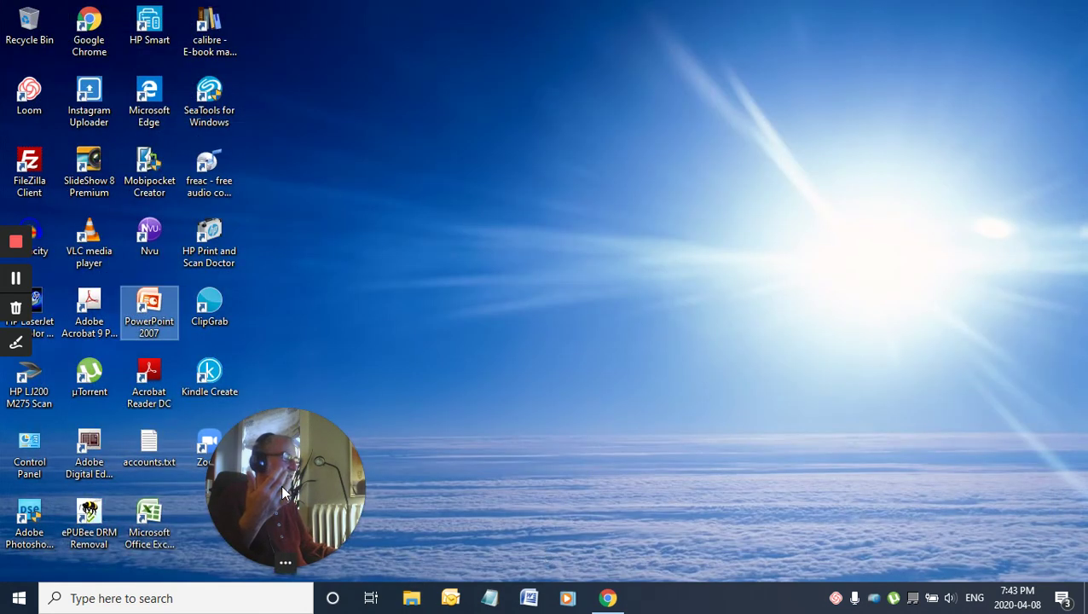
{"action": "left_click_drag", "start_coordinate": [281, 485], "coordinate": [71, 448]}
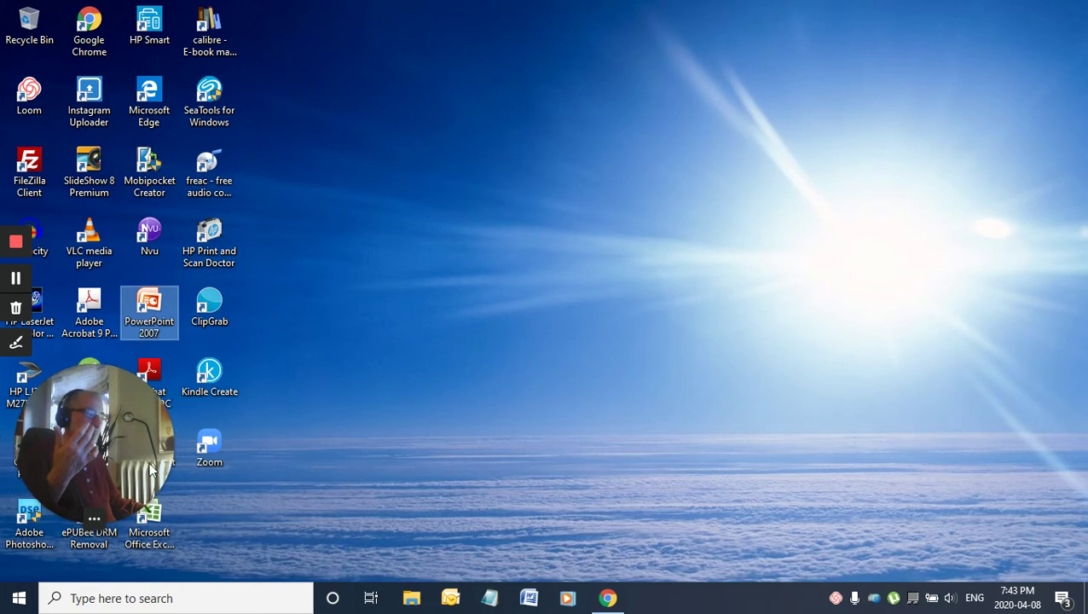
{"action": "left_click", "coordinate": [608, 597]}
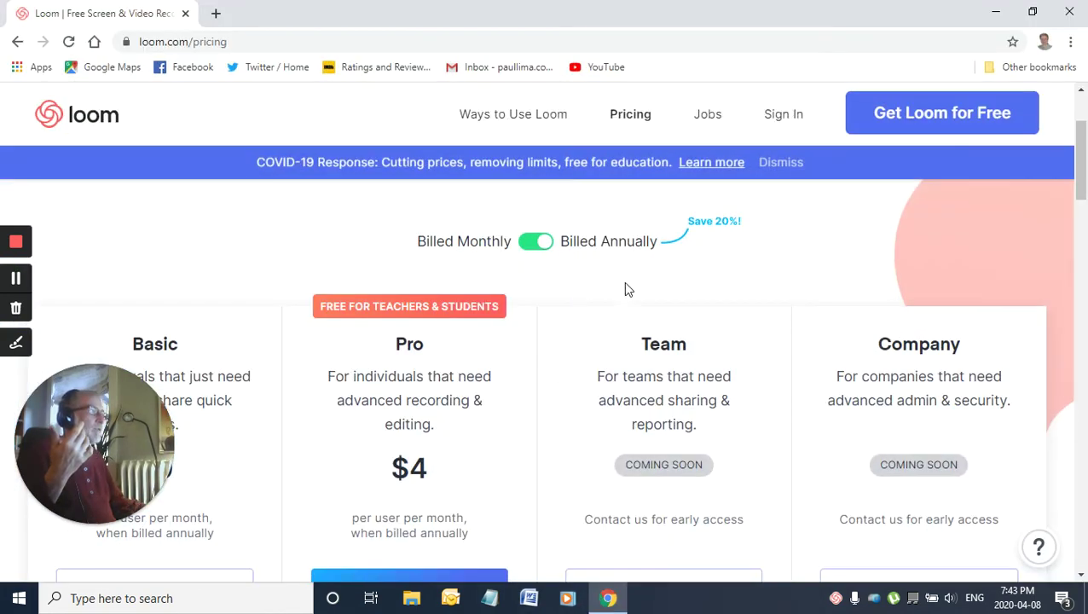
{"action": "left_click", "coordinate": [1027, 68]}
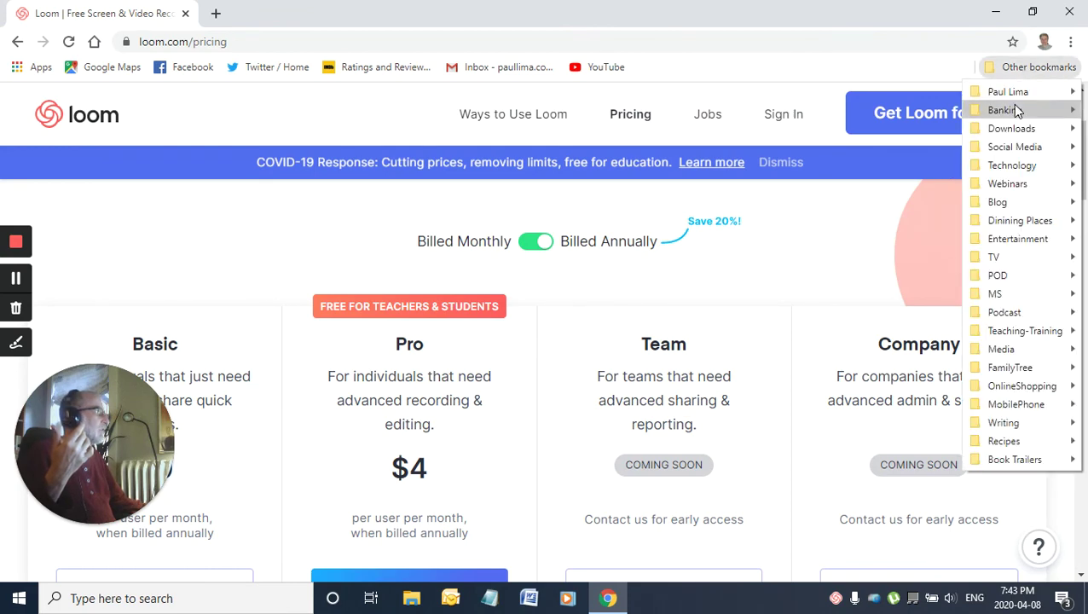
{"action": "mouse_move", "coordinate": [1006, 91]}
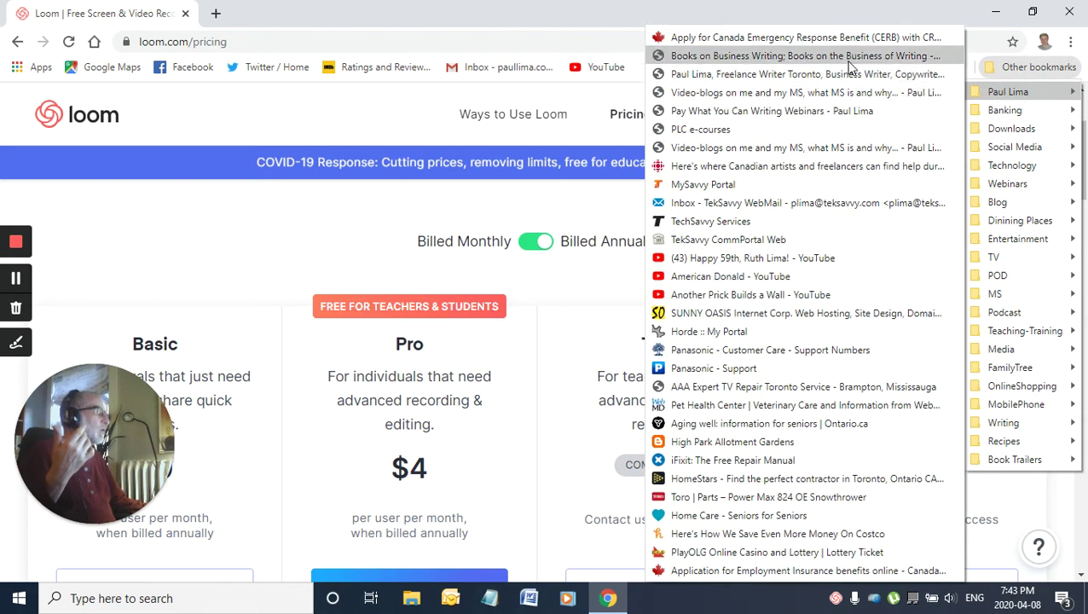
Open the Pay What You Can Writing Webinar bookmark and follow its How to Develop Your Business Vision link
{"action": "left_click", "coordinate": [819, 112]}
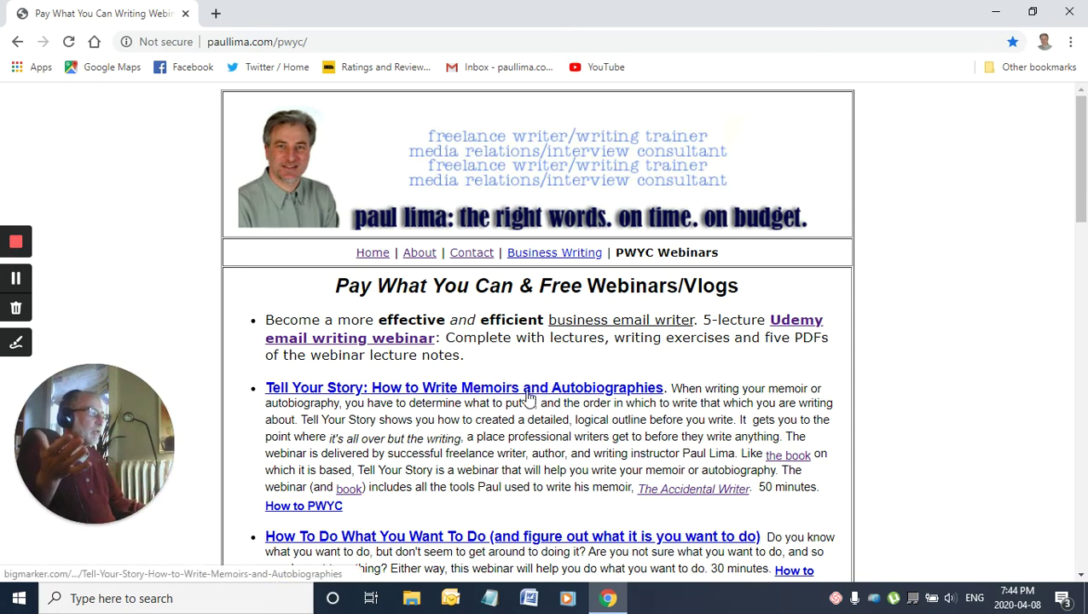
{"action": "scroll", "coordinate": [528, 394], "scroll_direction": "down", "scroll_amount": 1}
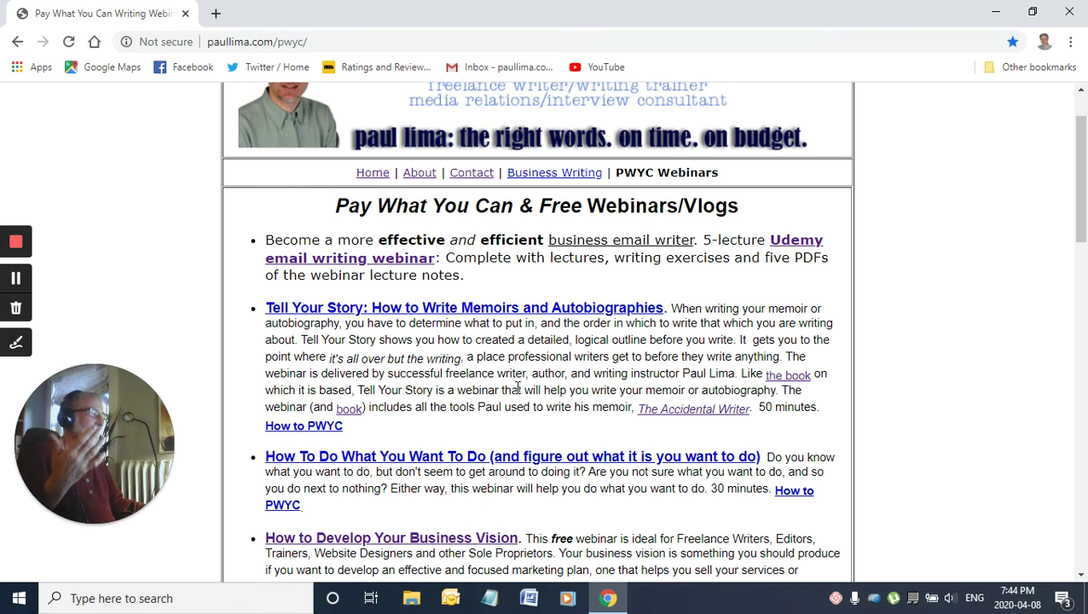
{"action": "scroll", "coordinate": [584, 413], "scroll_direction": "down", "scroll_amount": 1}
{"action": "scroll", "coordinate": [588, 413], "scroll_direction": "down", "scroll_amount": 1}
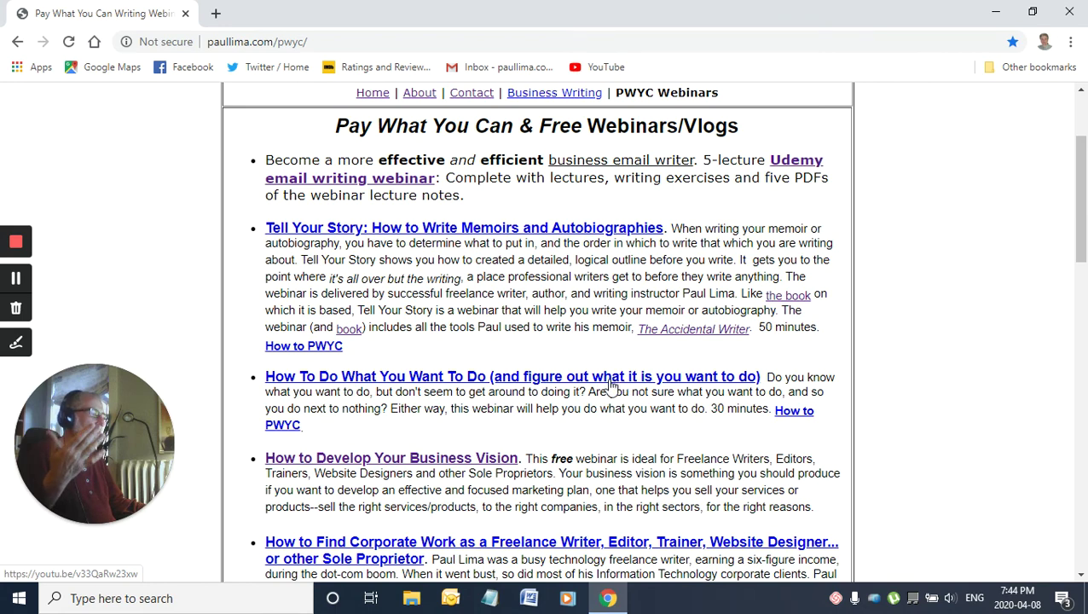
{"action": "scroll", "coordinate": [618, 383], "scroll_direction": "down", "scroll_amount": 2}
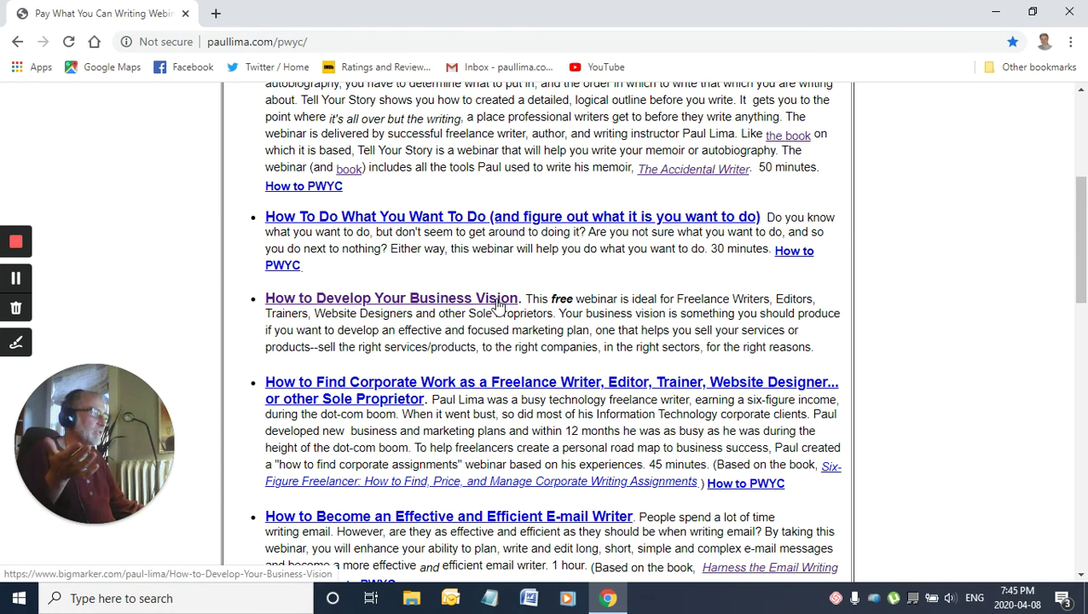
{"action": "left_click", "coordinate": [499, 300]}
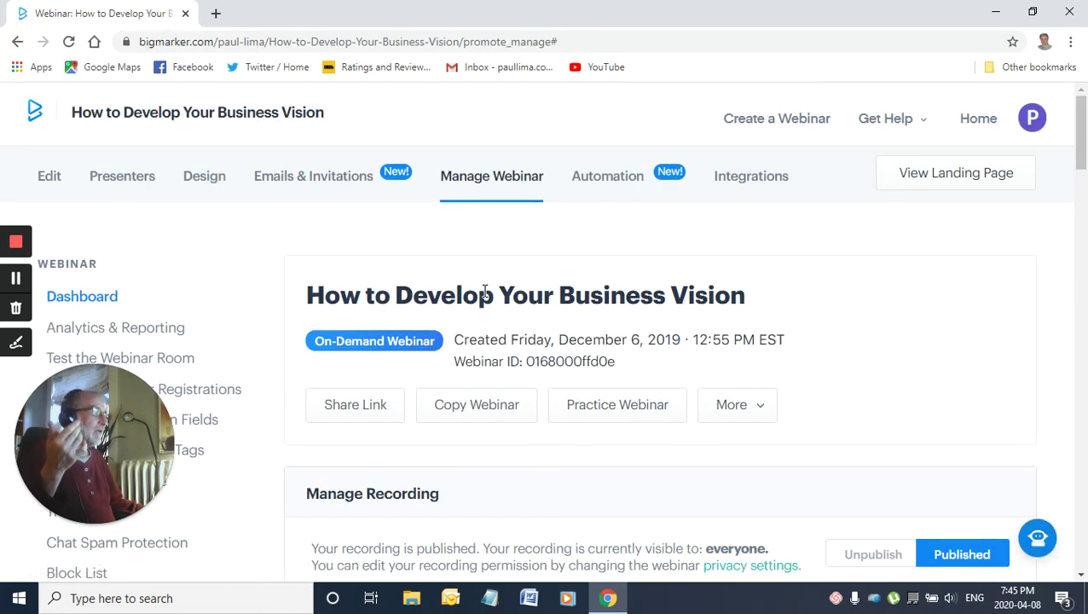
Scroll the Manage Webinar page down to the Manage Recording video player
{"action": "scroll", "coordinate": [484, 291], "scroll_direction": "down", "scroll_amount": 1}
{"action": "scroll", "coordinate": [484, 291], "scroll_direction": "down", "scroll_amount": 4}
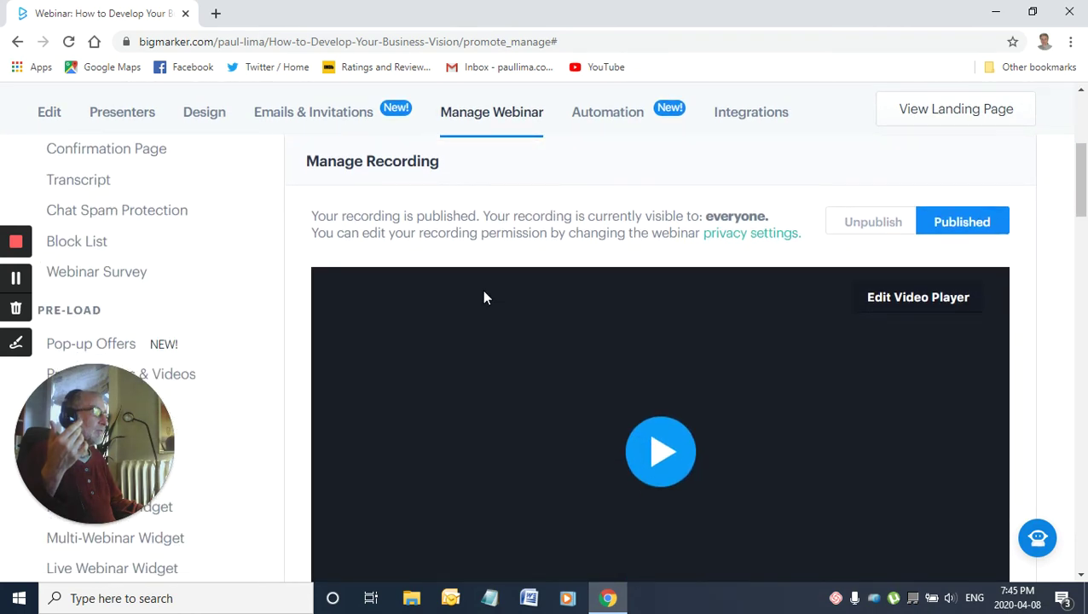
{"action": "scroll", "coordinate": [627, 391], "scroll_direction": "down", "scroll_amount": 2}
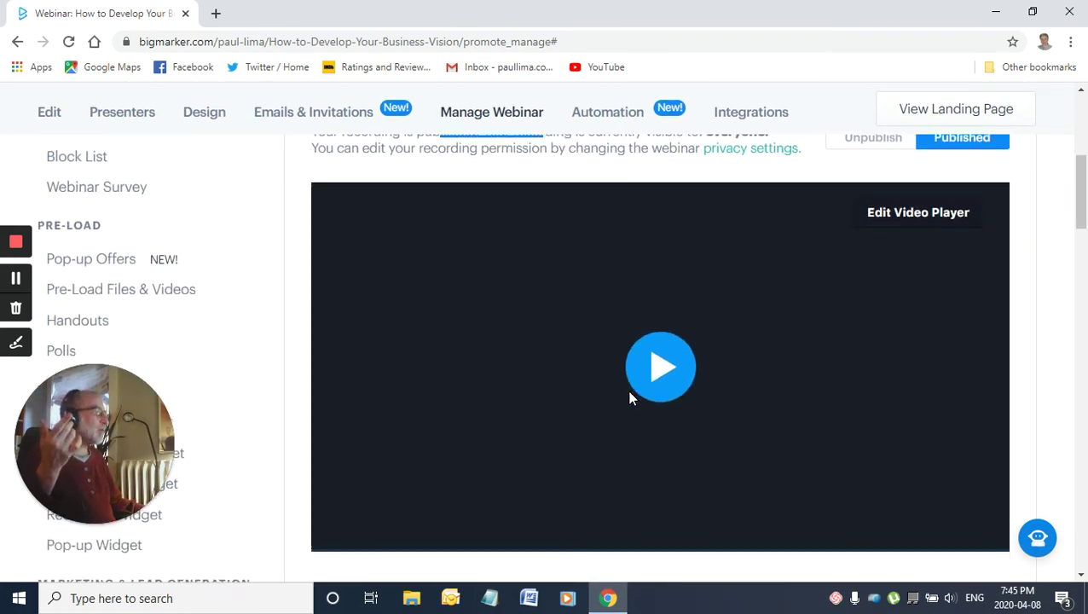
{"action": "scroll", "coordinate": [628, 383], "scroll_direction": "up", "scroll_amount": 1}
{"action": "scroll", "coordinate": [629, 386], "scroll_direction": "up", "scroll_amount": 1}
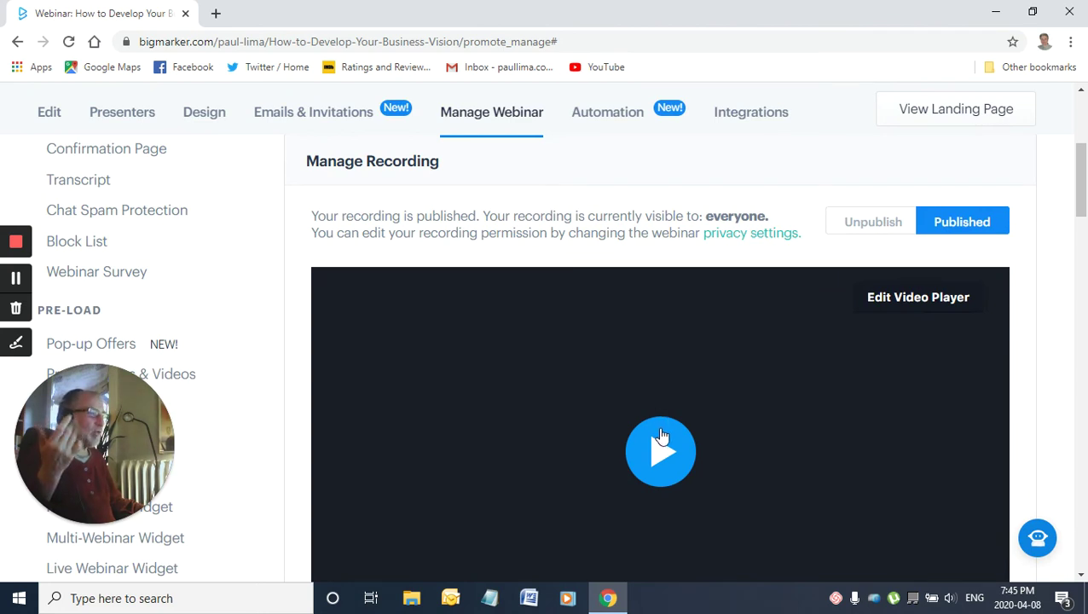
{"action": "scroll", "coordinate": [664, 435], "scroll_direction": "down", "scroll_amount": 1}
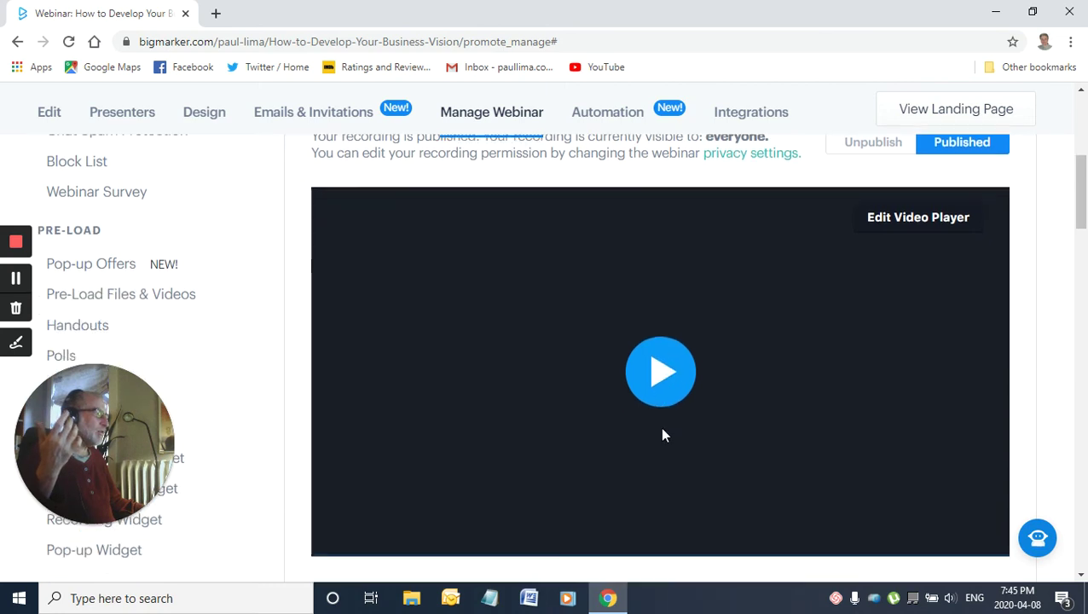
Play the How to Develop Your Business Vision recording and pause it at 00:19
{"action": "left_click", "coordinate": [669, 384]}
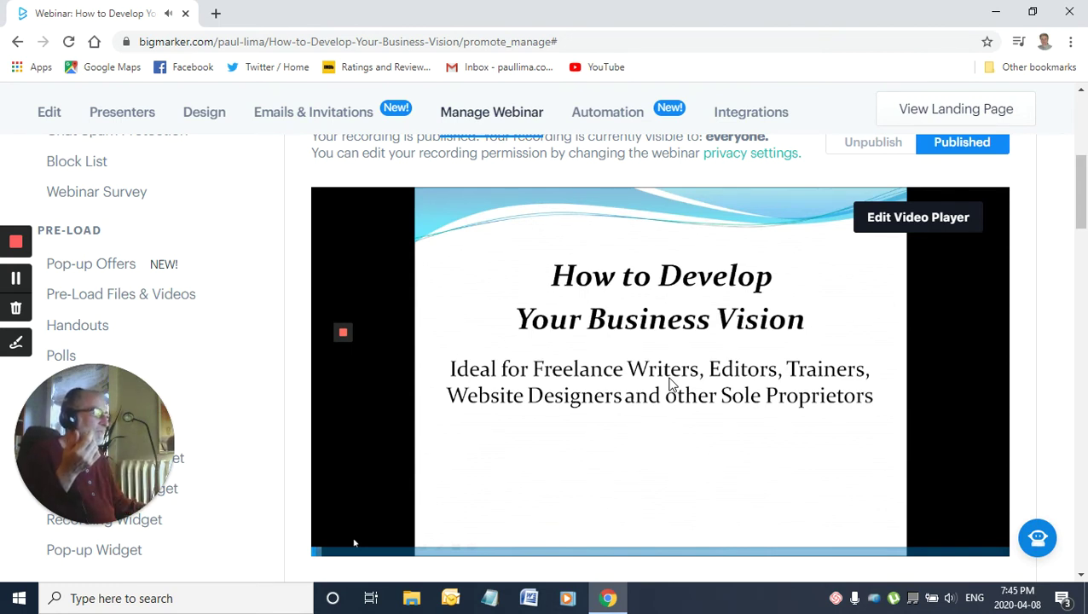
{"action": "mouse_move", "coordinate": [390, 489]}
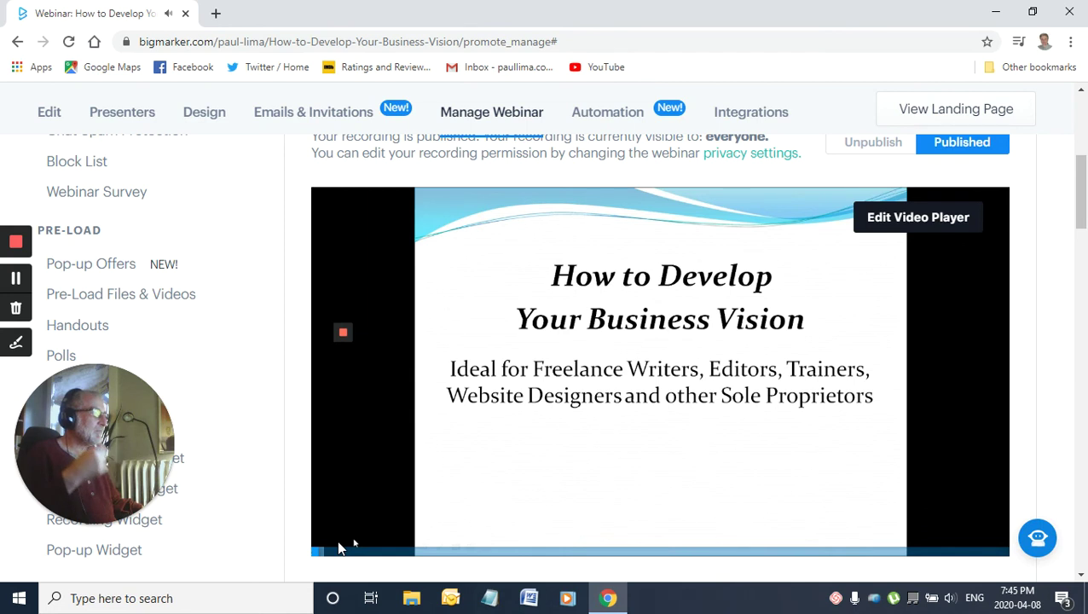
{"action": "mouse_move", "coordinate": [336, 547]}
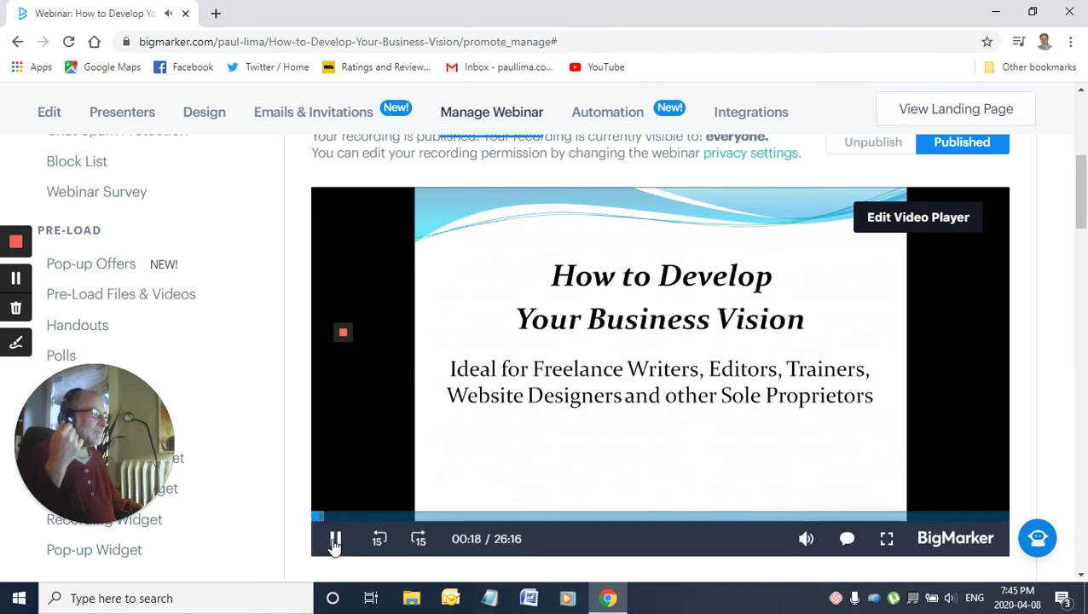
{"action": "left_click", "coordinate": [335, 540]}
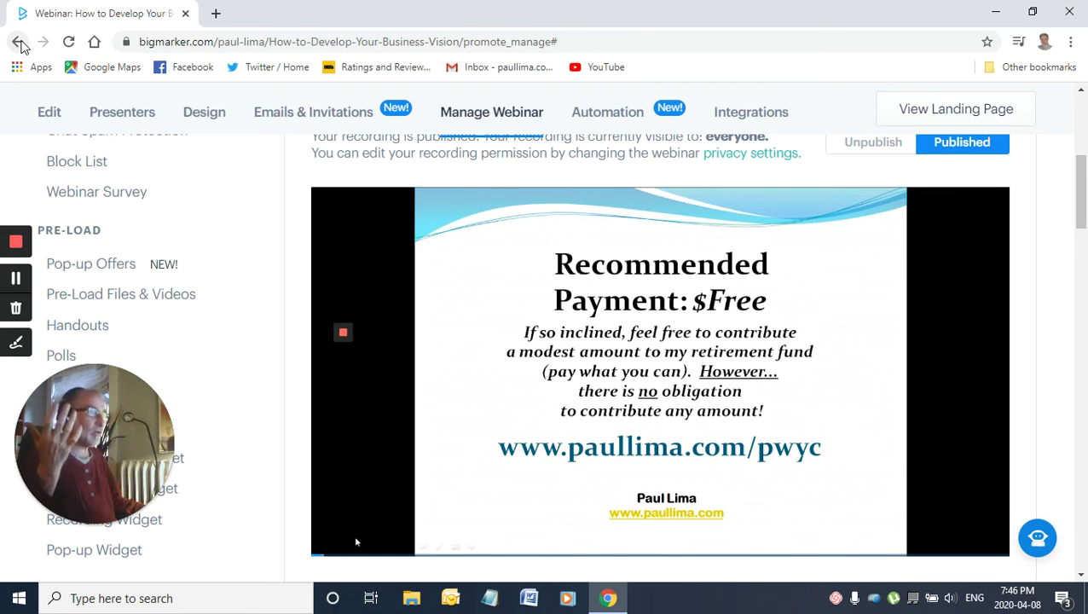
Go back to the paullima.com list and open the '(almost) Everything You Need to Know About MS' vlog
{"action": "left_click", "coordinate": [18, 42]}
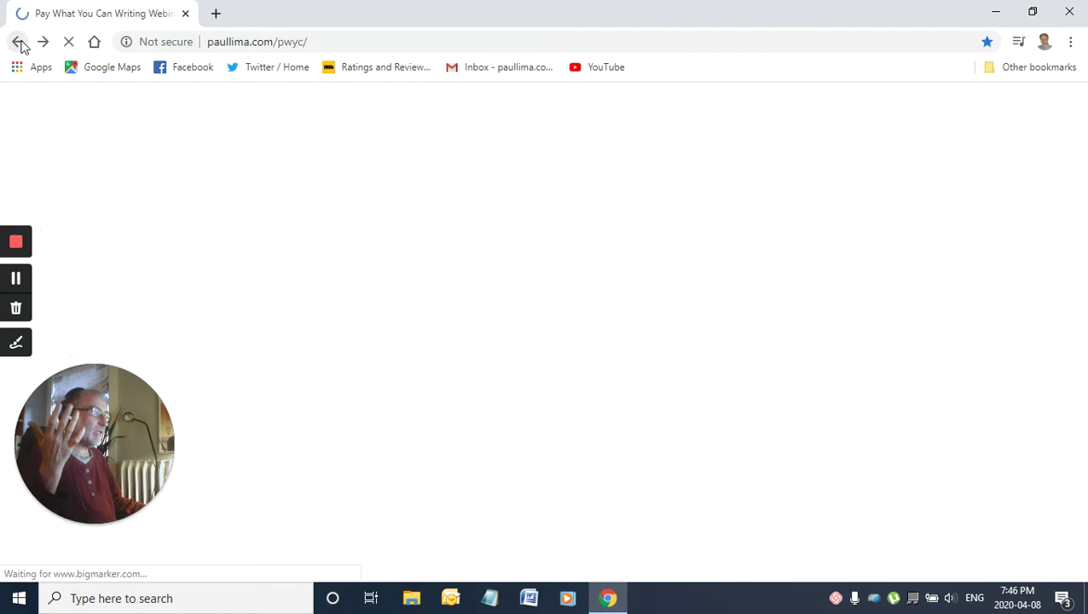
{"action": "scroll", "coordinate": [354, 221], "scroll_direction": "down", "scroll_amount": 3}
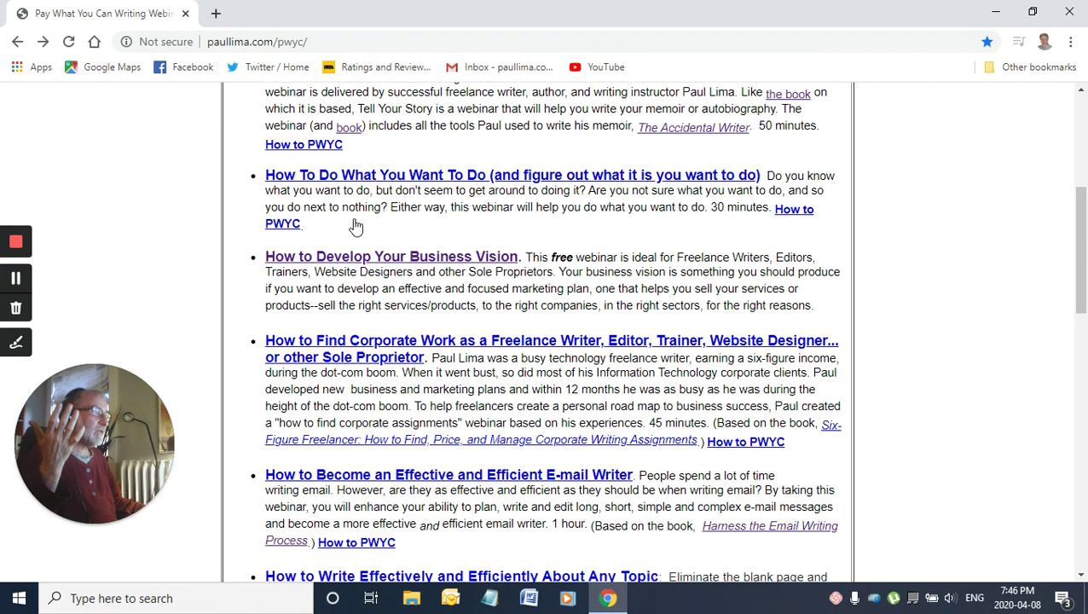
{"action": "scroll", "coordinate": [354, 222], "scroll_direction": "down", "scroll_amount": 5}
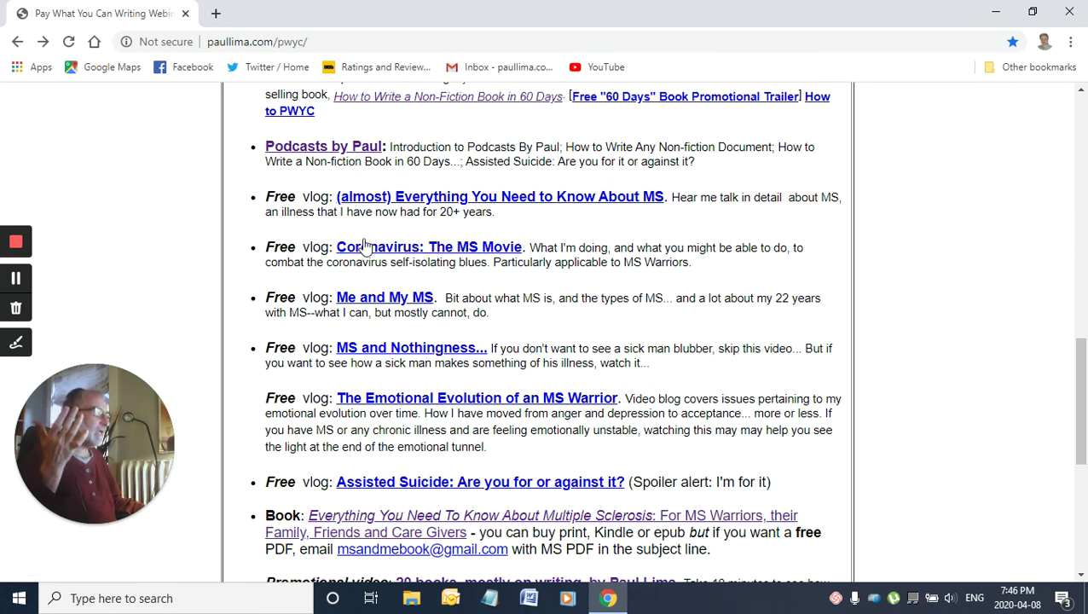
{"action": "left_click", "coordinate": [429, 207]}
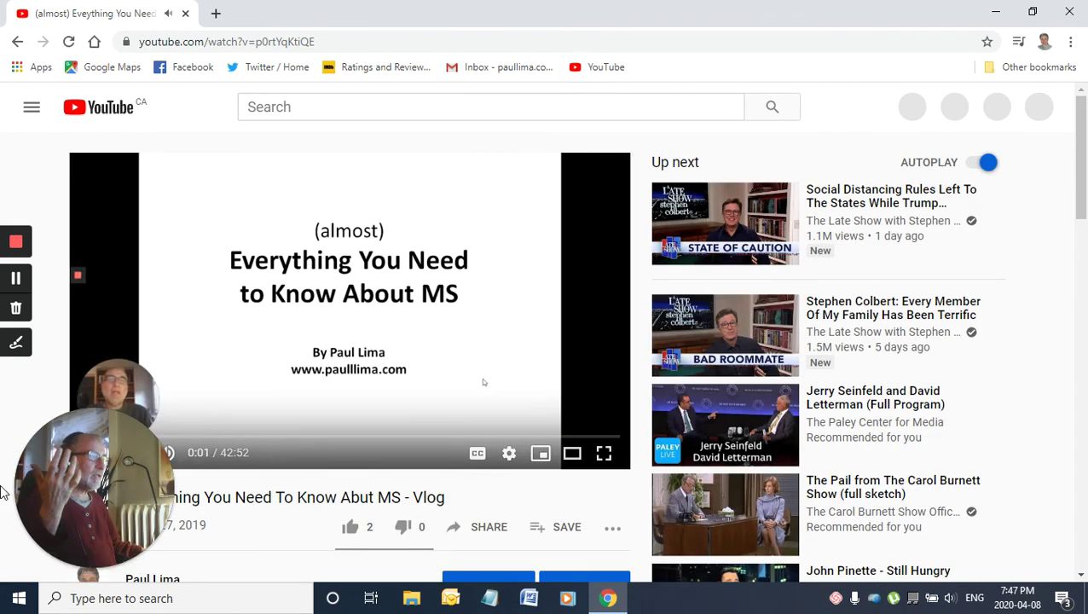
Drag the webcam bubble to the lower right and pause the MS vlog at 0:16
{"action": "left_click_drag", "start_coordinate": [162, 451], "coordinate": [981, 597]}
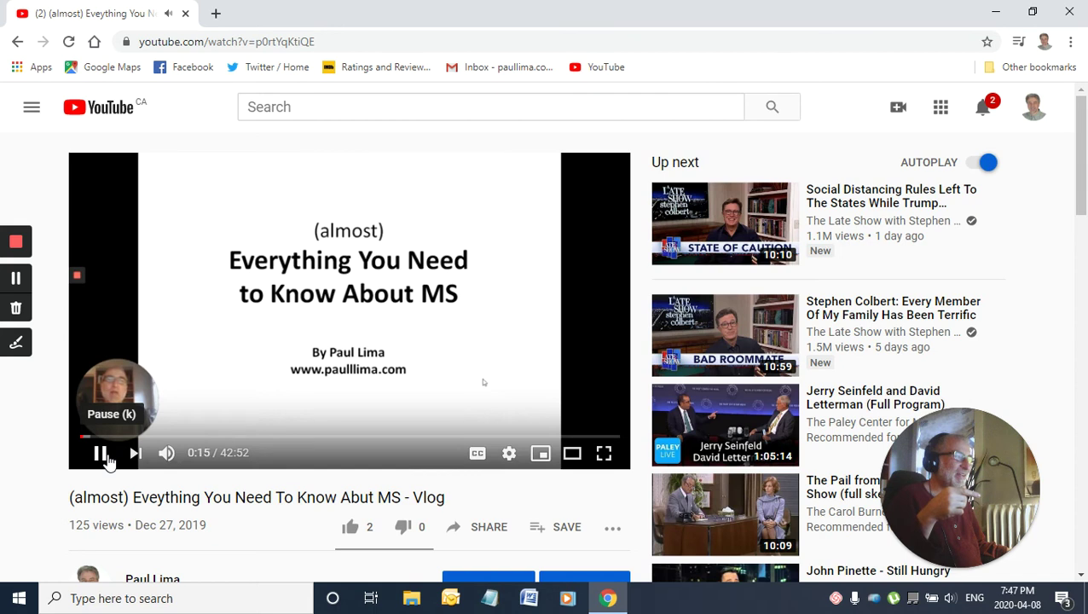
{"action": "left_click", "coordinate": [101, 455]}
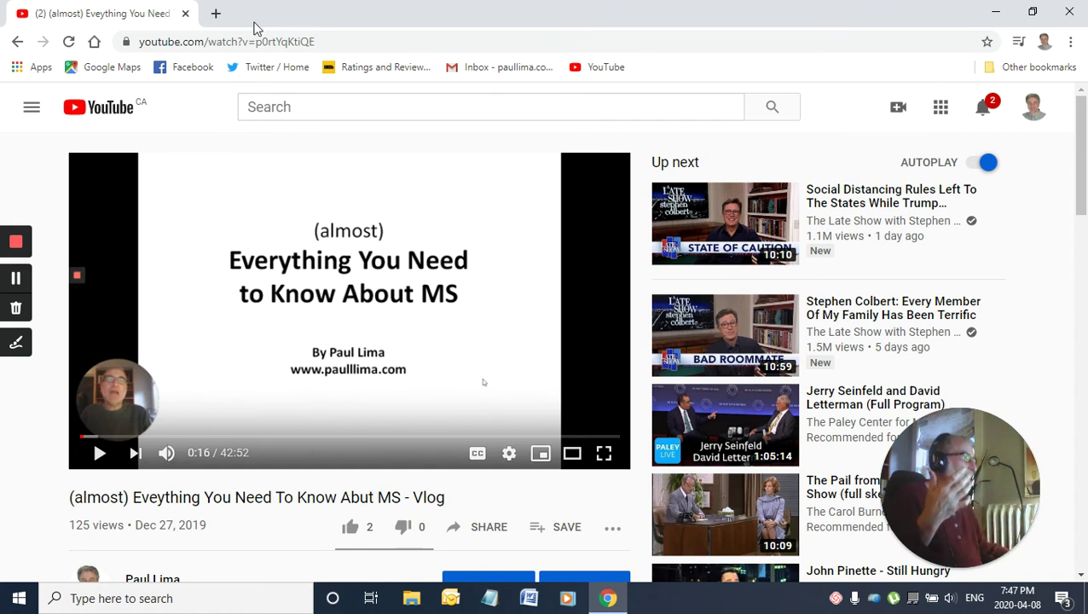
{"action": "mouse_move", "coordinate": [715, 232]}
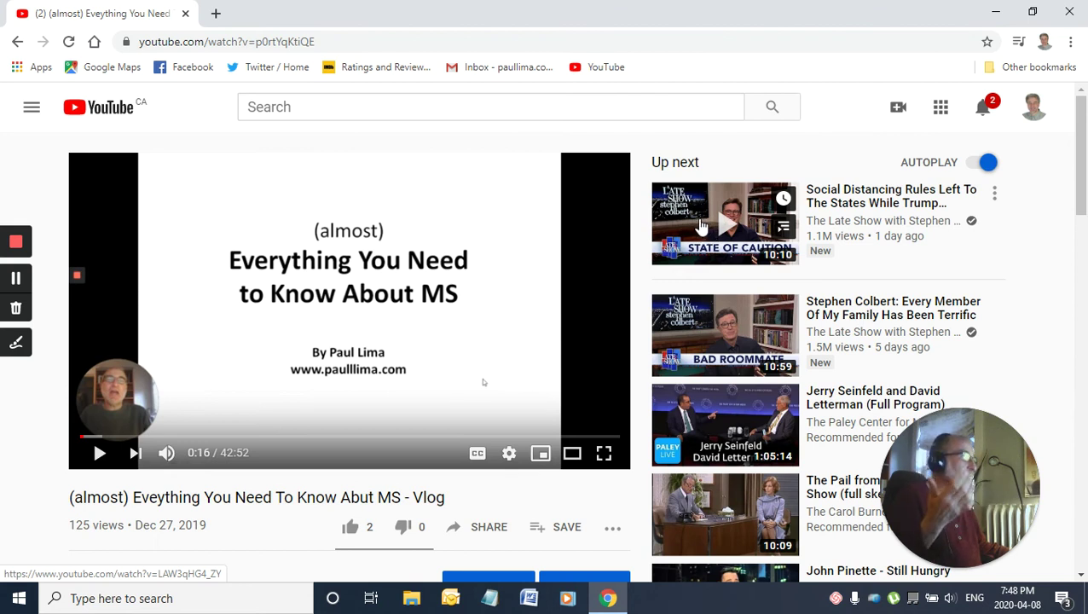
Open the Late Show social-distancing monologue from Up next, pause it at 0:08, and shift the webcam bubble left
{"action": "left_click", "coordinate": [699, 227]}
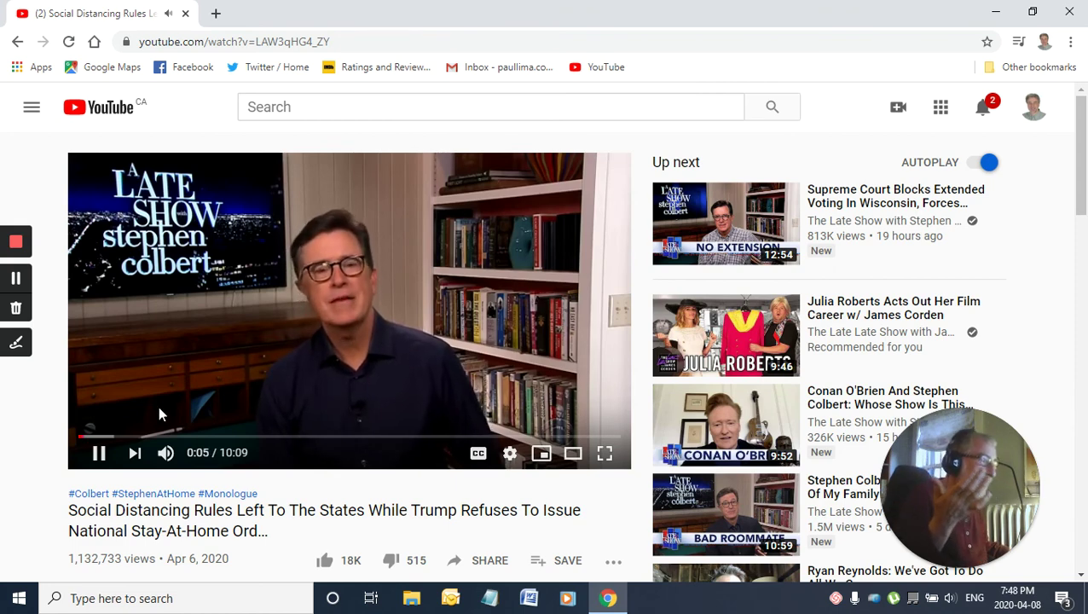
{"action": "left_click", "coordinate": [99, 454]}
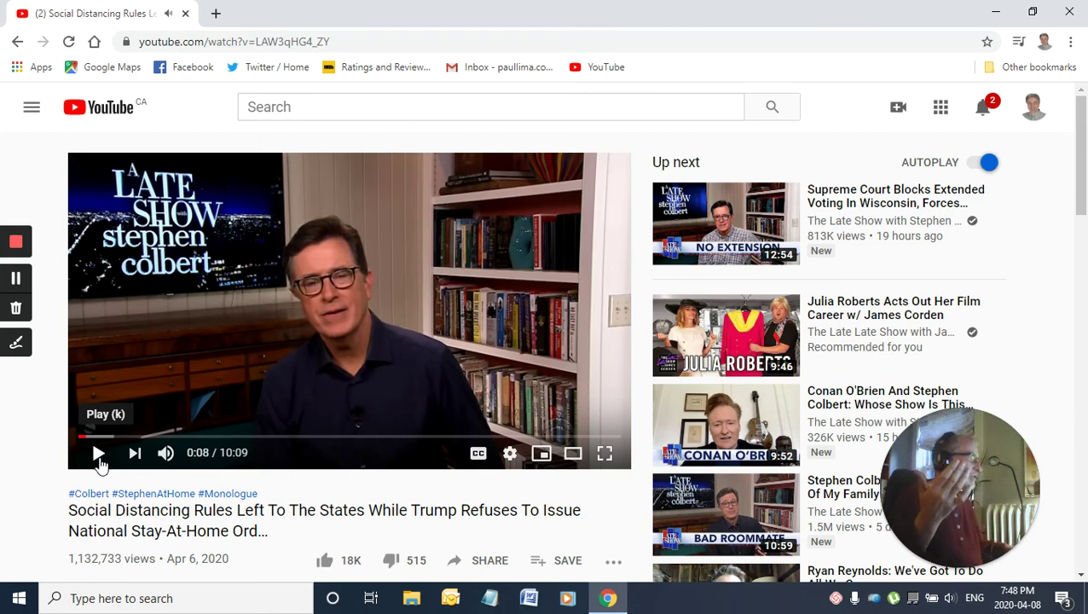
{"action": "scroll", "coordinate": [444, 426], "scroll_direction": "down", "scroll_amount": 1}
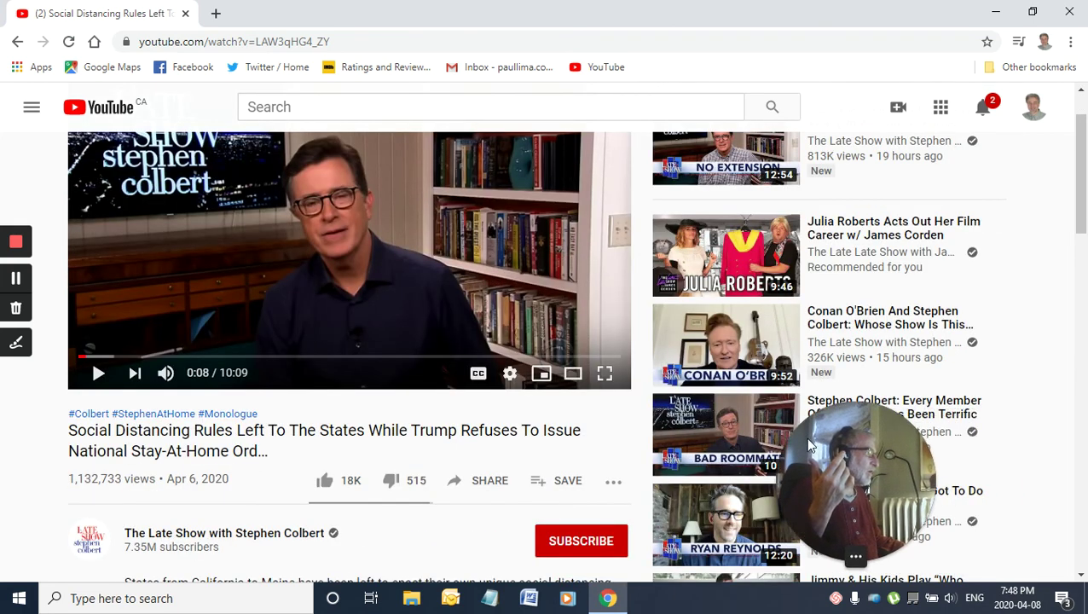
{"action": "left_click_drag", "start_coordinate": [810, 445], "coordinate": [41, 405]}
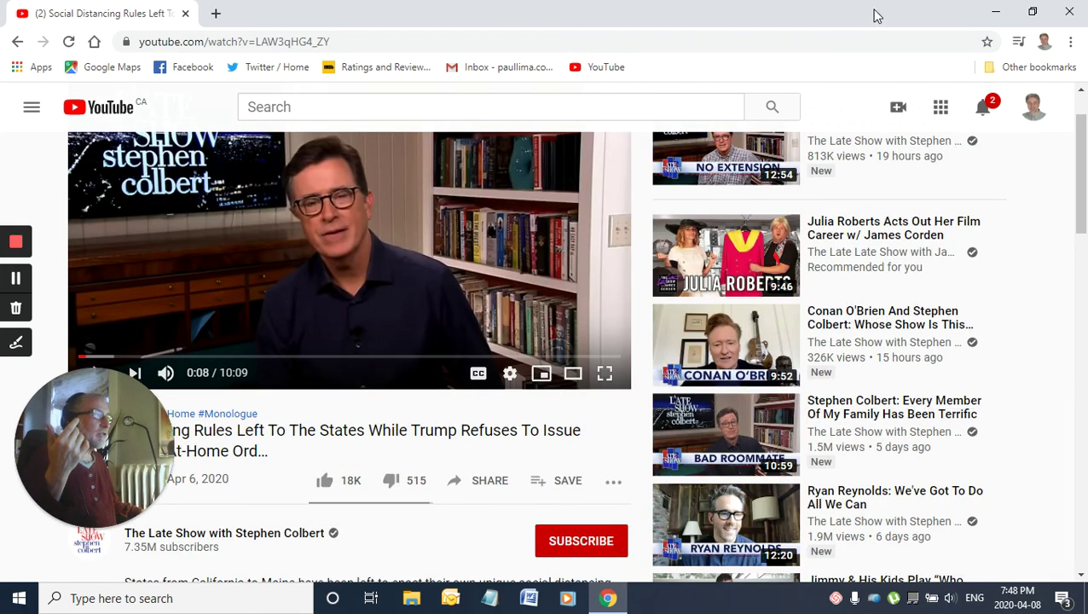
Close the Chrome window to reveal the Windows desktop
{"action": "left_click", "coordinate": [1072, 15]}
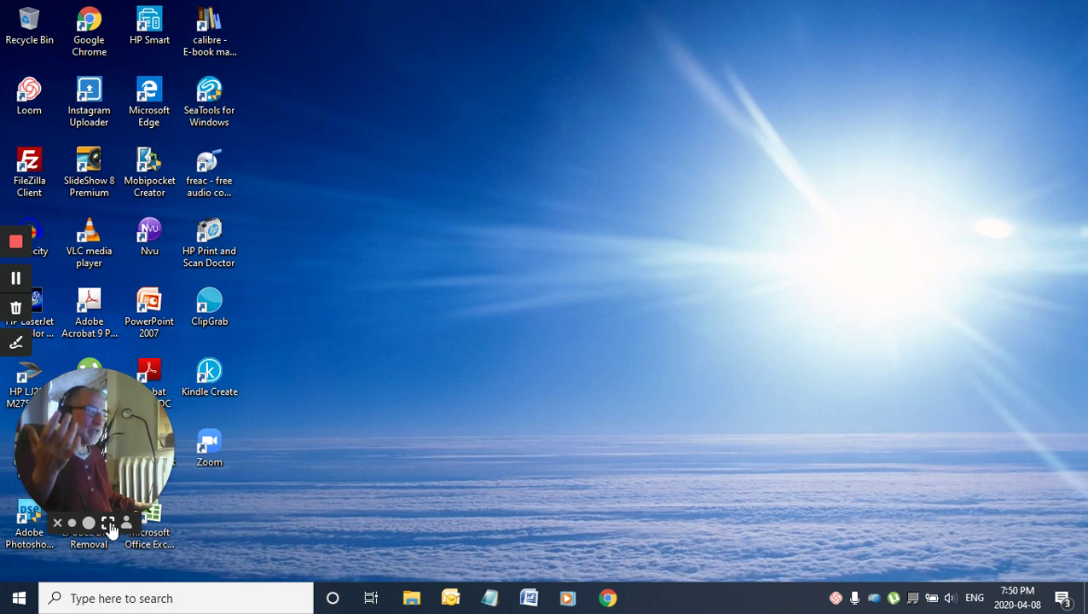
Turn off the Loom webcam bubble using the X on its control strip
{"action": "left_click", "coordinate": [57, 522]}
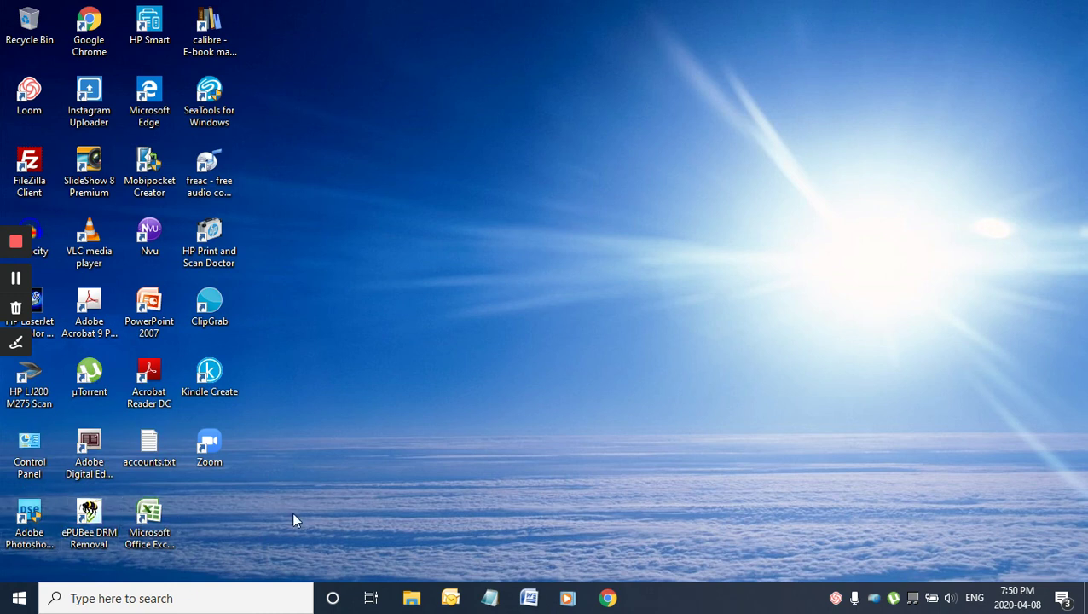